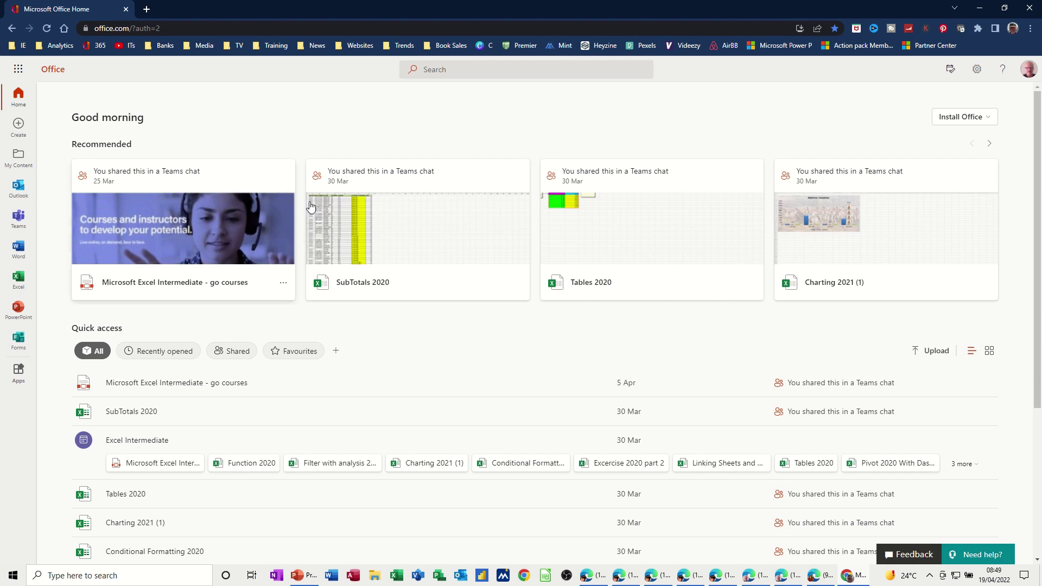
- Open Power Automate from the Office home page and look over its home page and the existing cloud flows
left_click(19, 71)
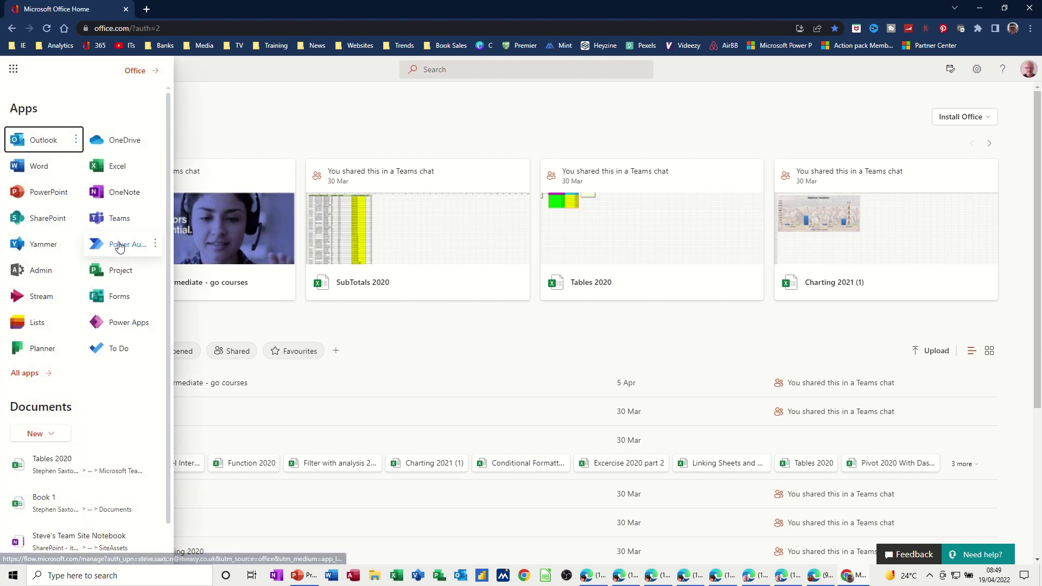
left_click(118, 242)
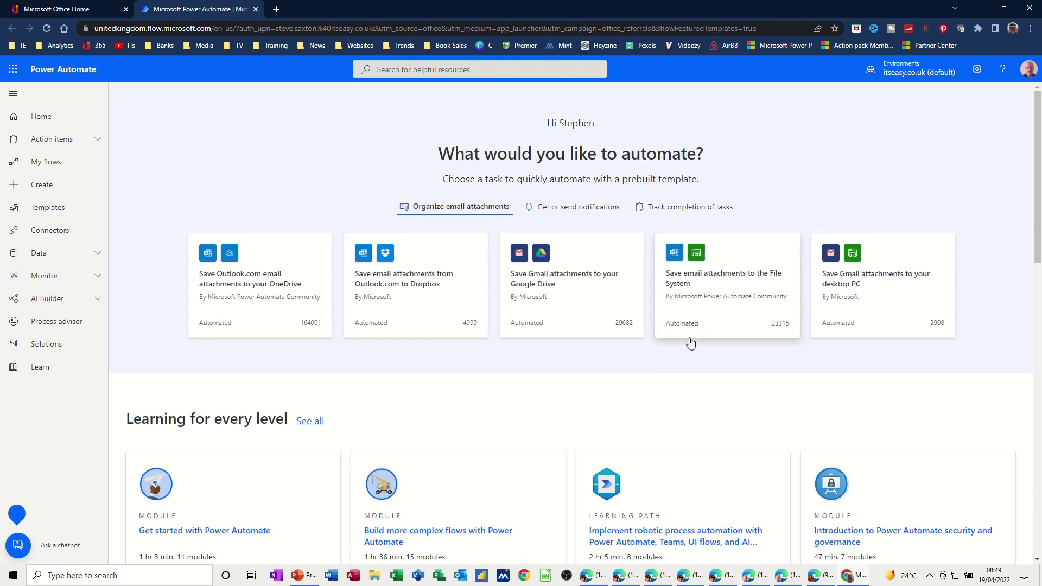
scroll(614, 347, "down", 3)
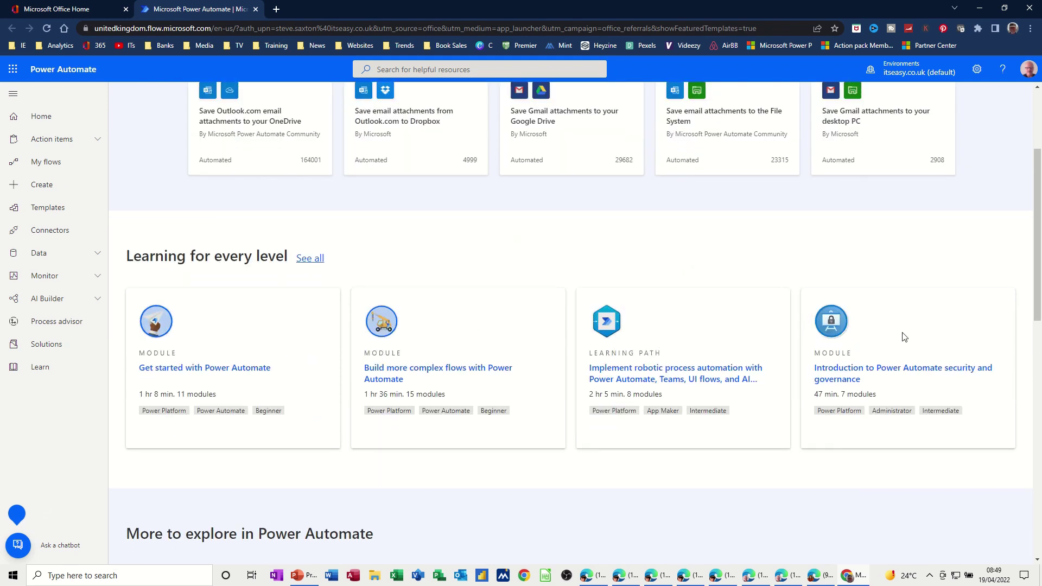
left_click(46, 162)
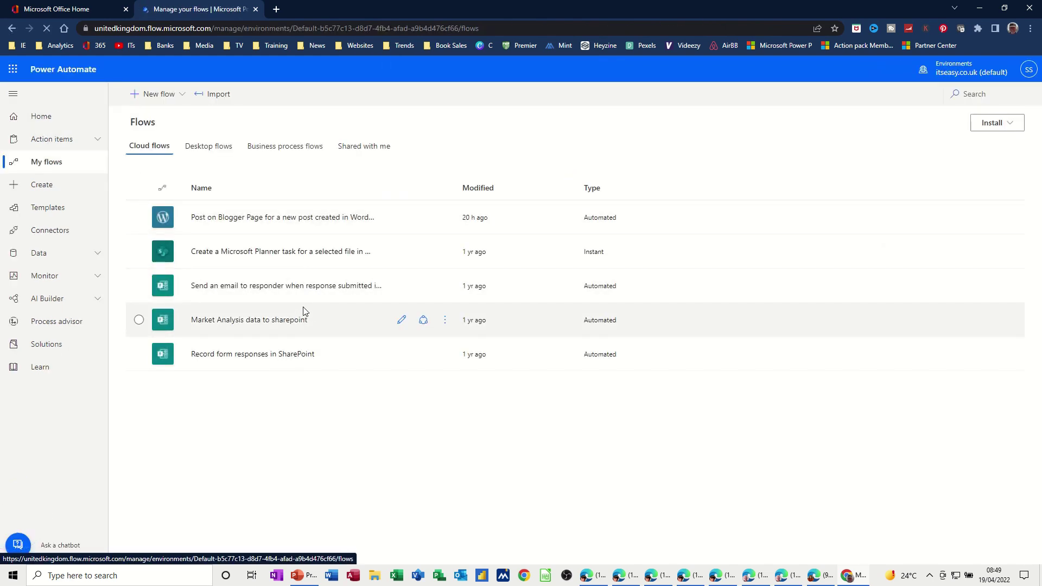
left_click(36, 125)
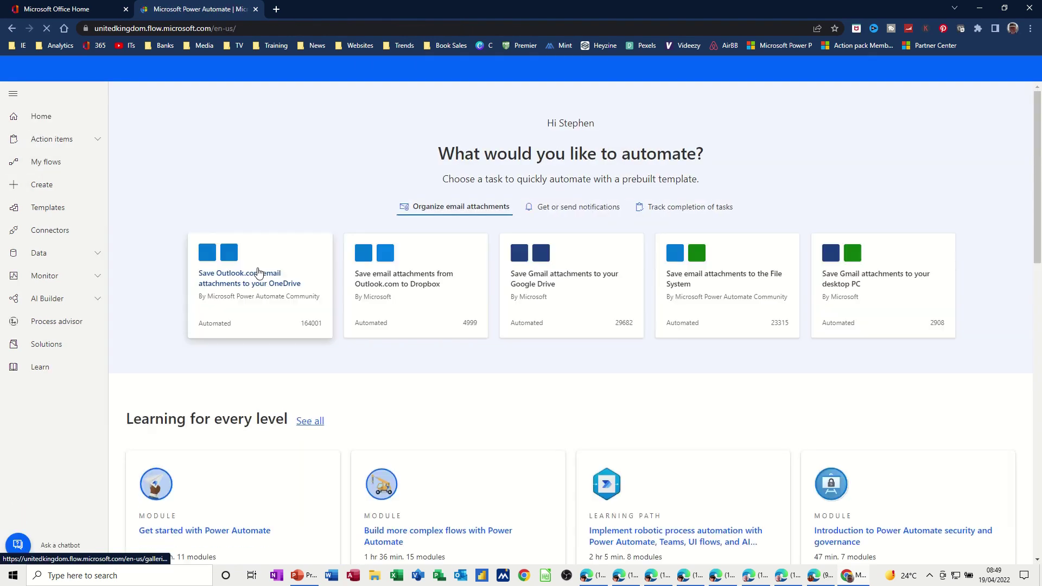
- From the flow creation page, find the YouTube connector by searching for "youtube" and start a flow with its "When I upload a video" trigger
left_click(44, 187)
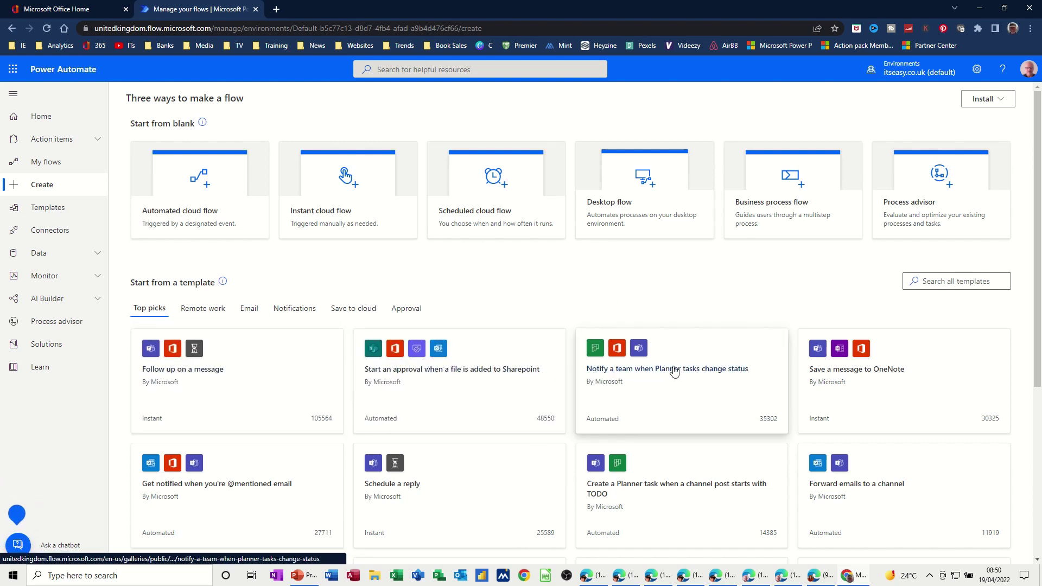
scroll(537, 366, "down", 5)
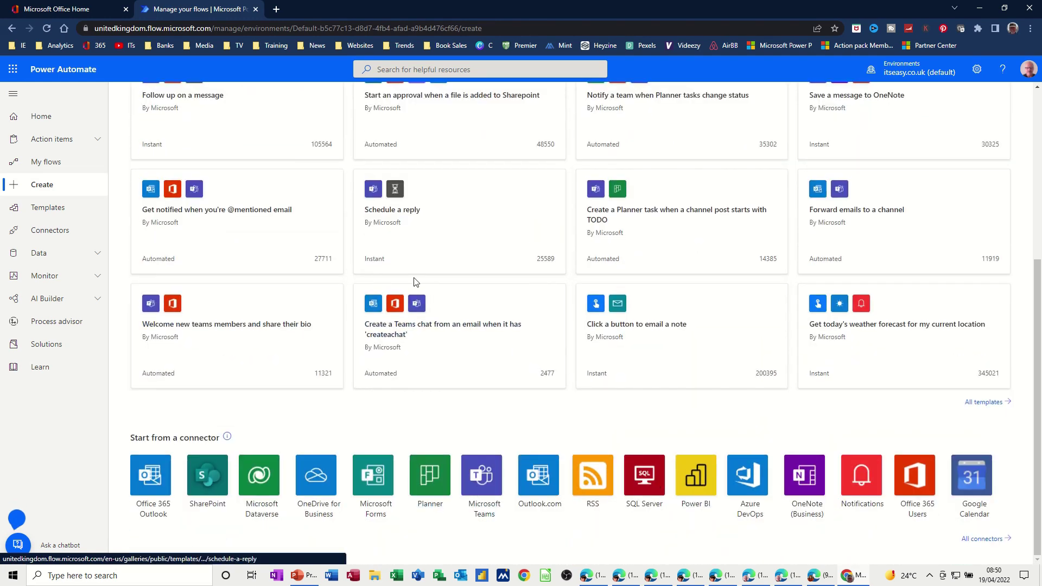
scroll(415, 282, "up", 5)
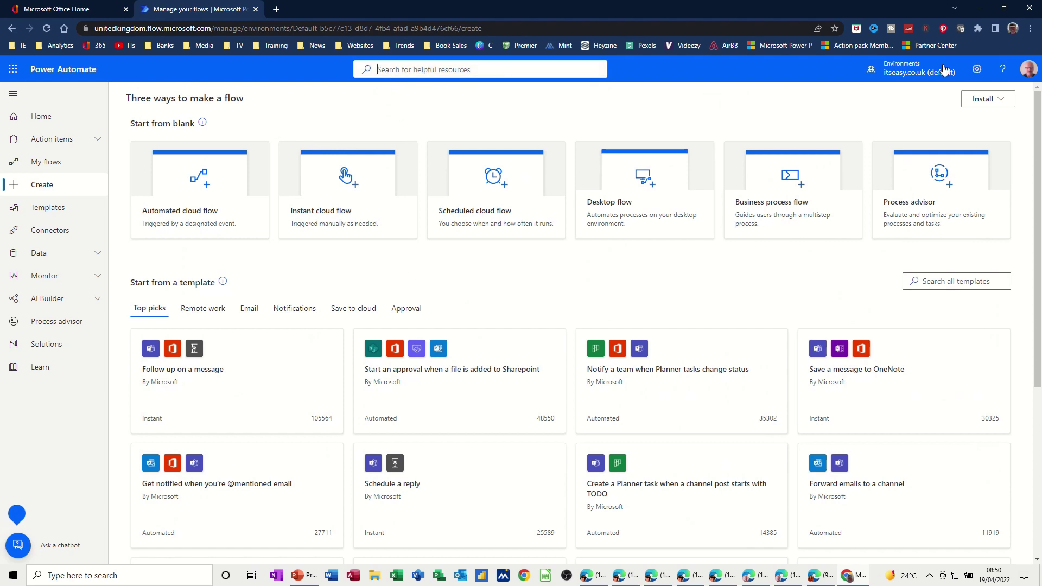
type("you")
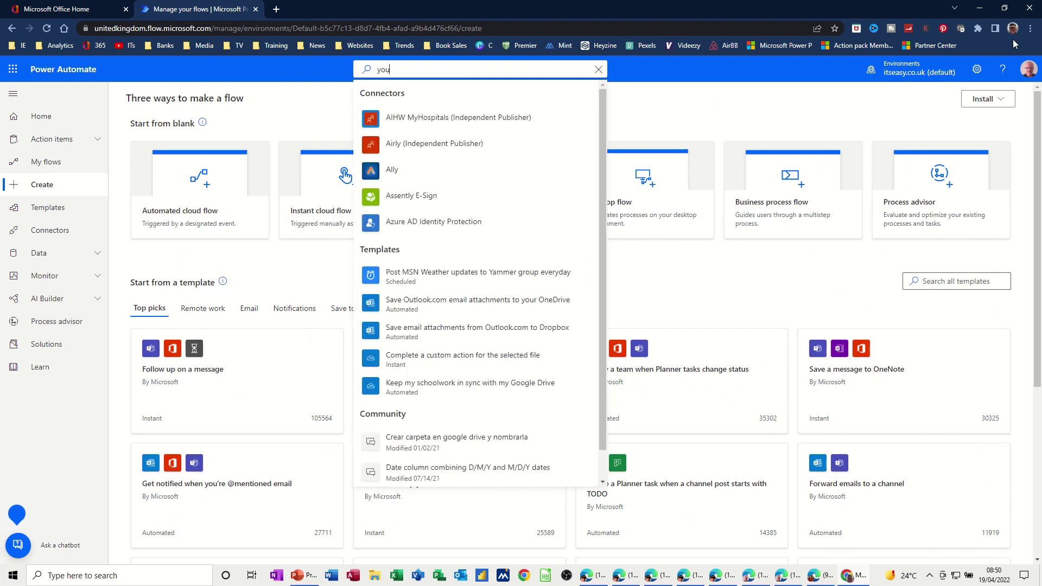
type("tube")
key("Return")
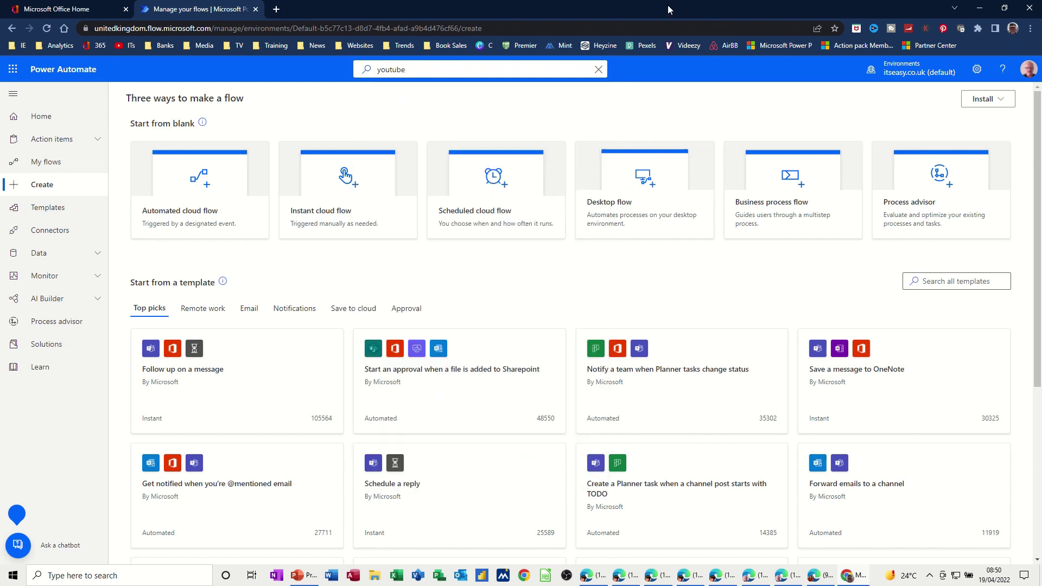
left_click(420, 71)
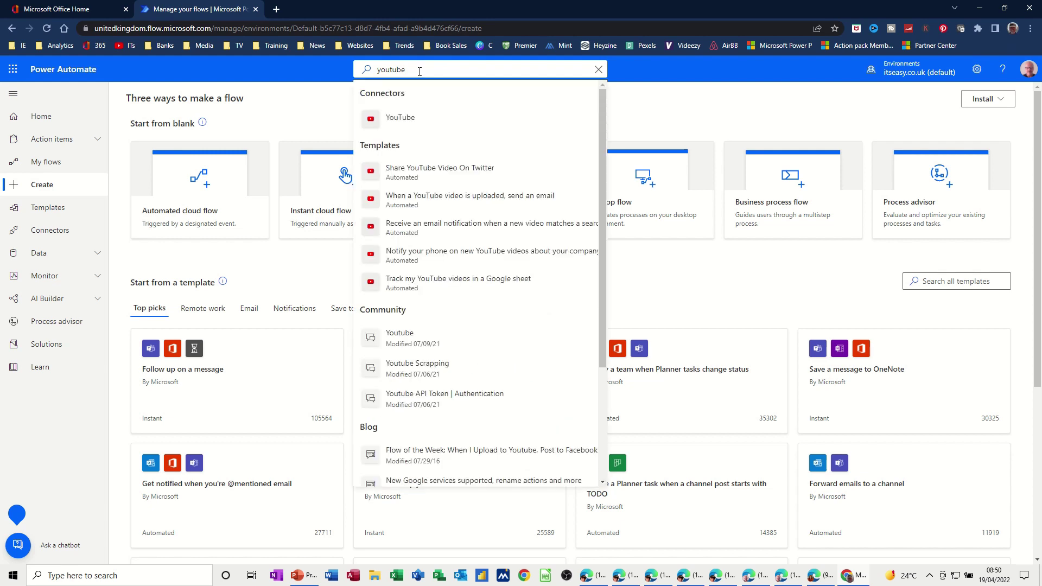
left_click(400, 120)
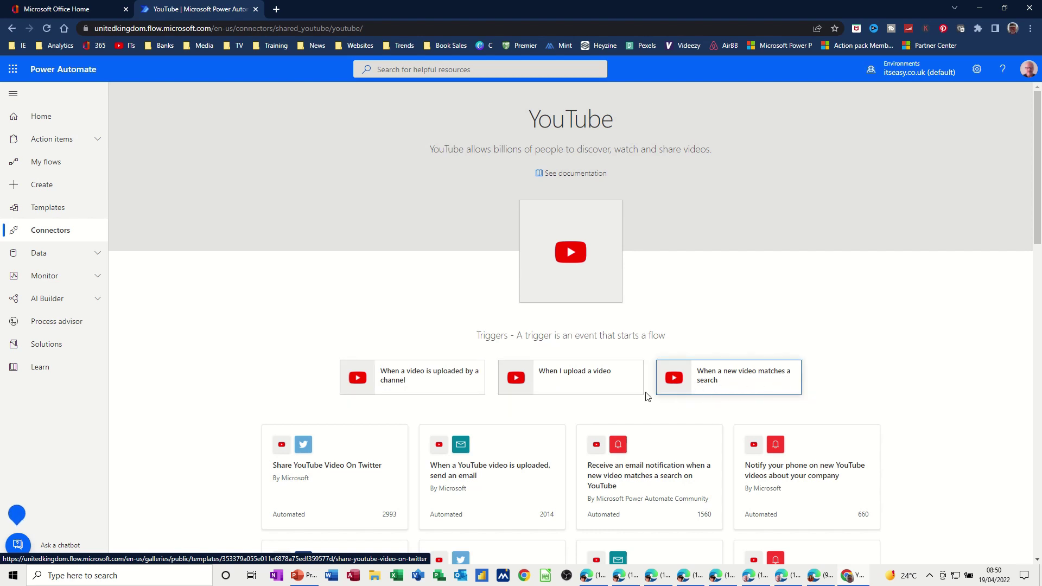
left_click(560, 382)
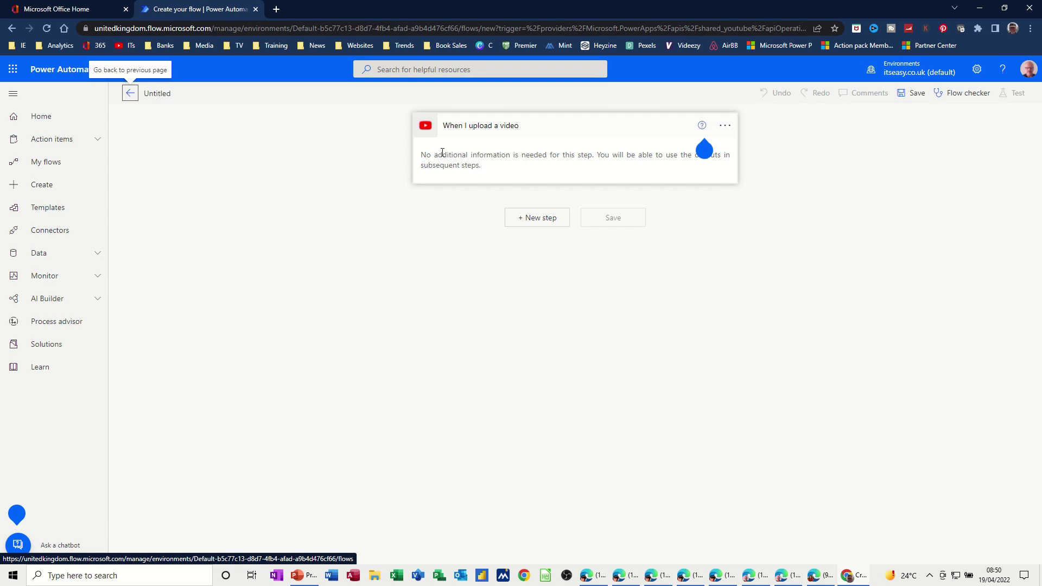
- Add a Twitter "Post a tweet" action after the YouTube upload trigger
left_click(537, 219)
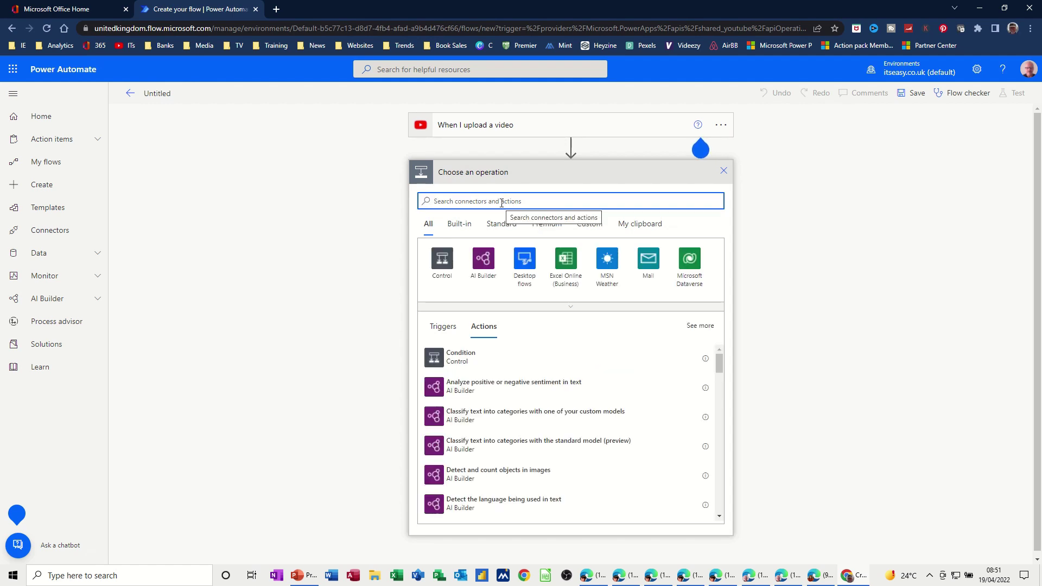
type("tw")
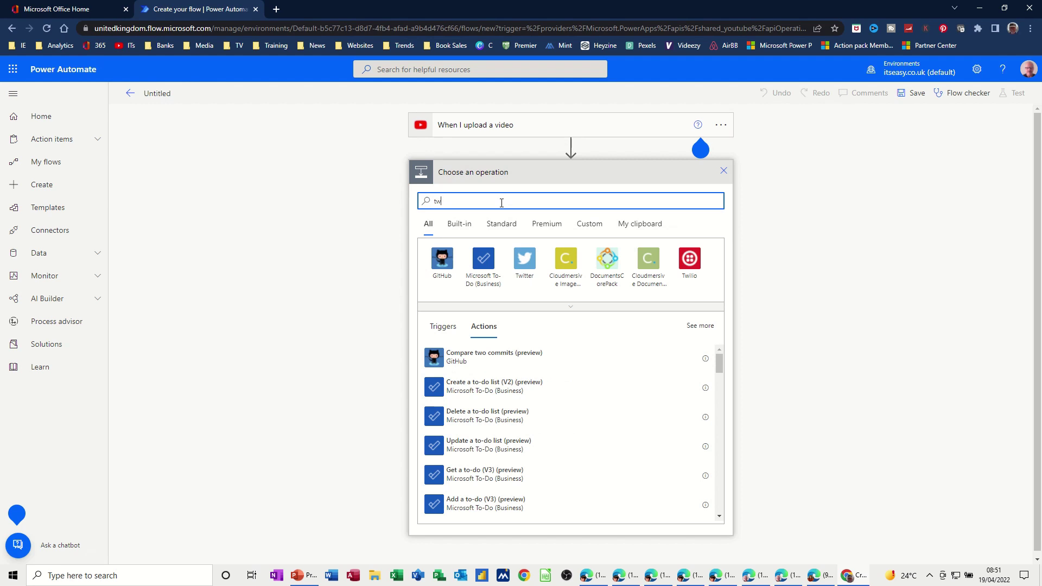
left_click(528, 267)
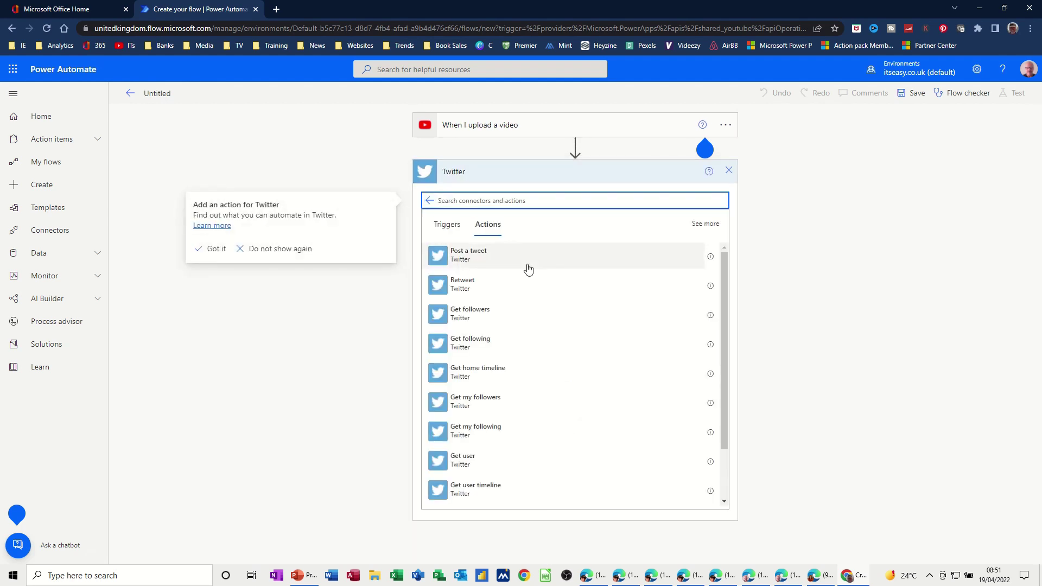
left_click(469, 265)
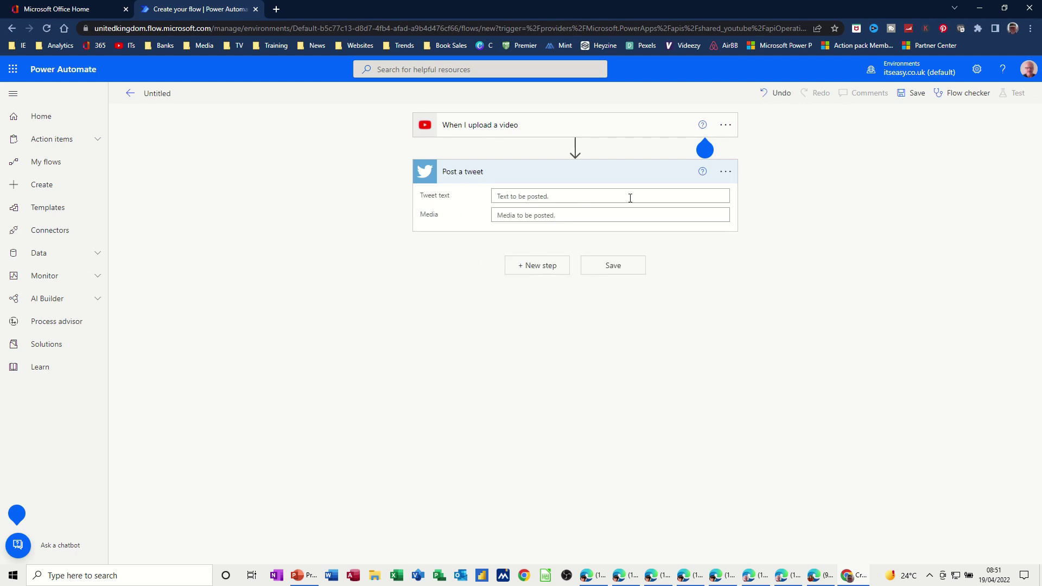
- Fill the tweet text with the dynamic values Video Video Summary Title followed by Video Web Link, and save the flow
left_click(538, 197)
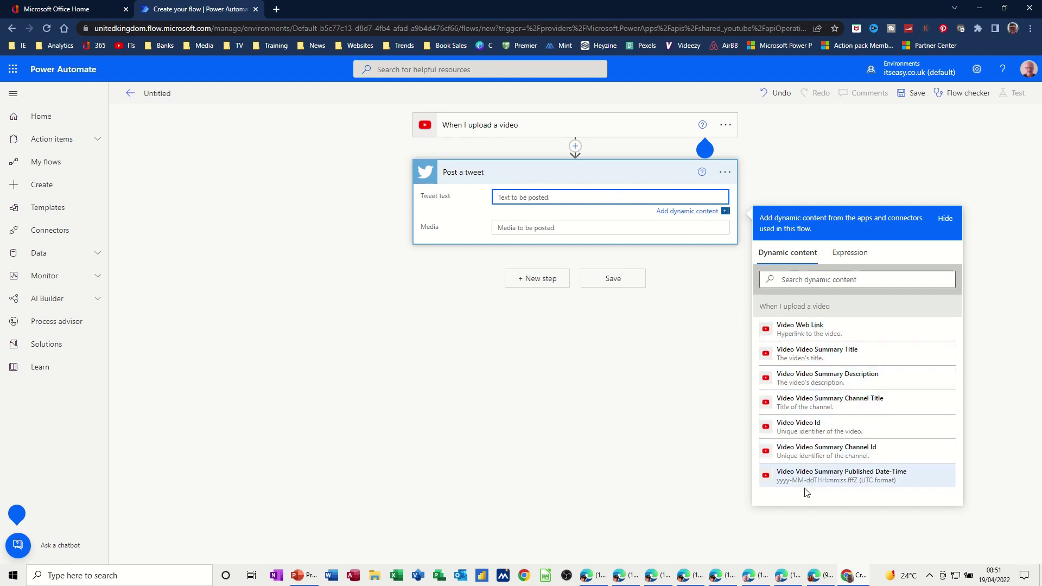
left_click(799, 331)
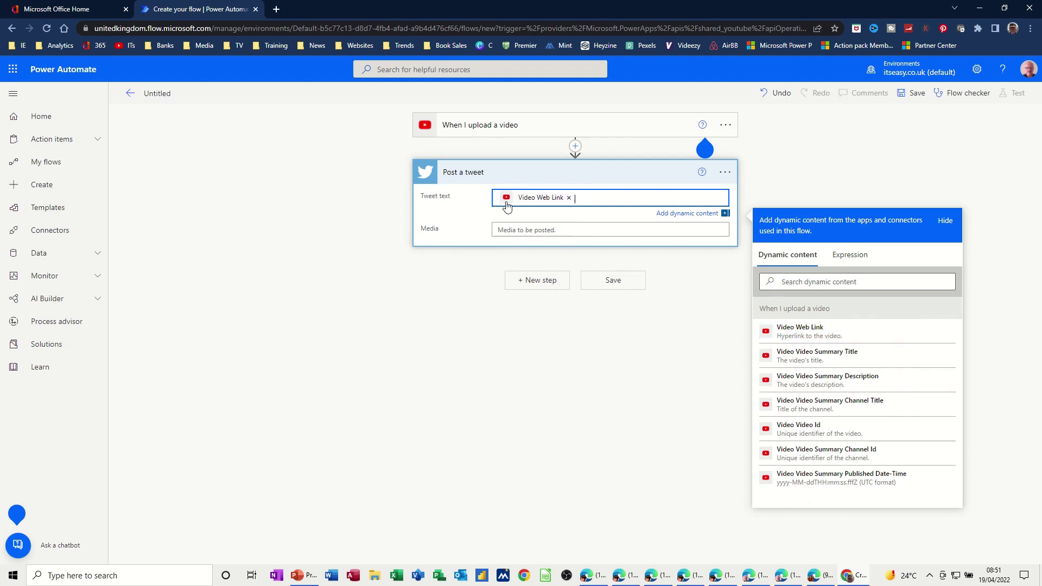
left_click(530, 233)
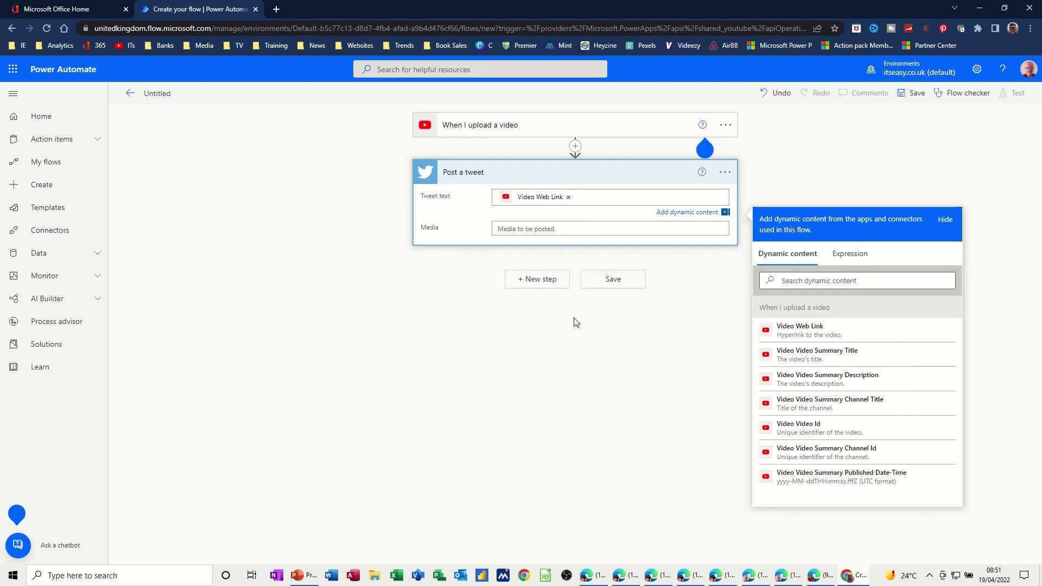
left_click(500, 196)
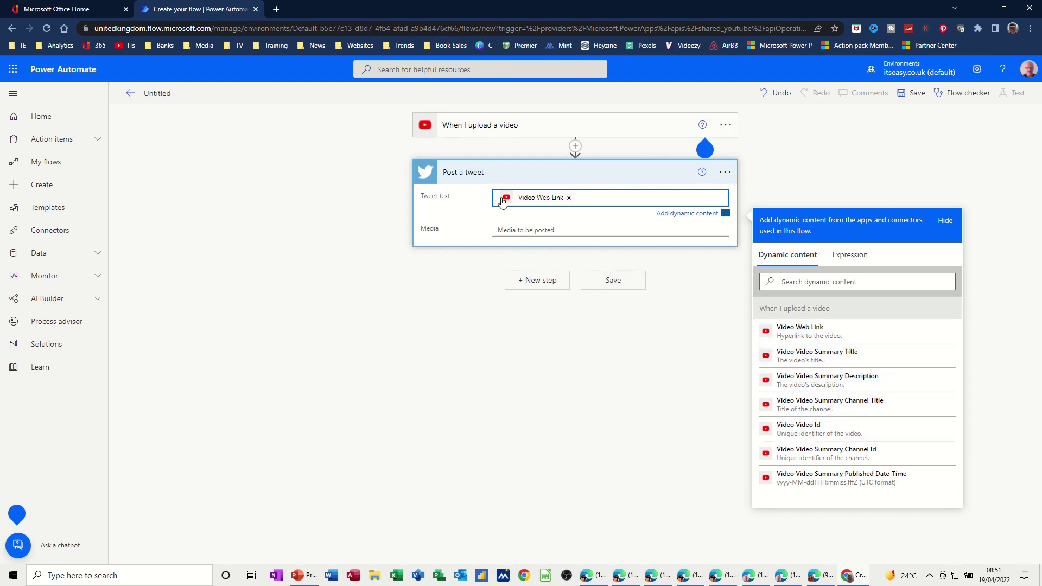
left_click(799, 355)
left_click(613, 281)
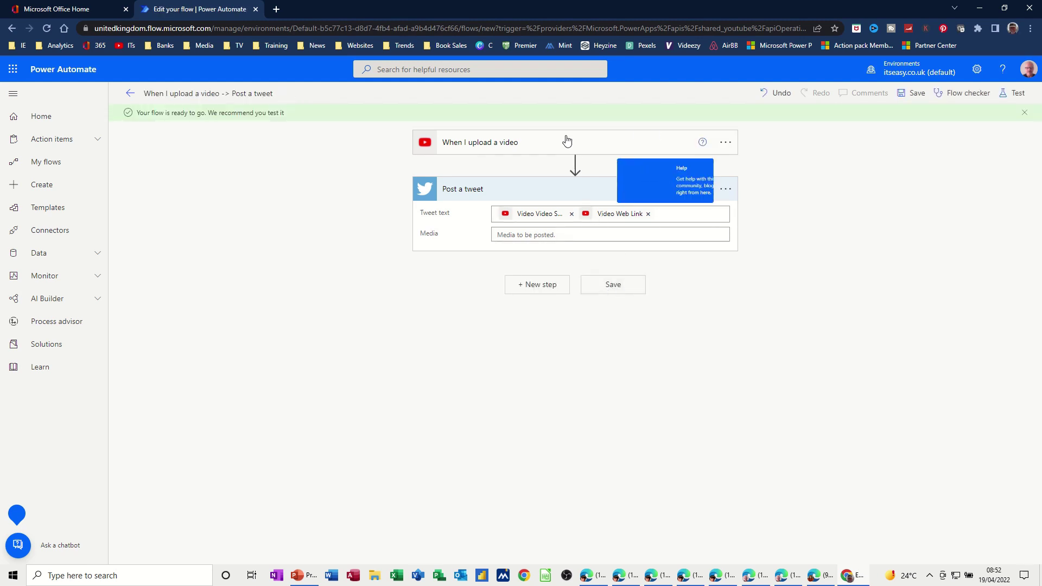
- Check the tweet flow for errors and warnings, and save it again before returning to the list of flows
left_click(955, 93)
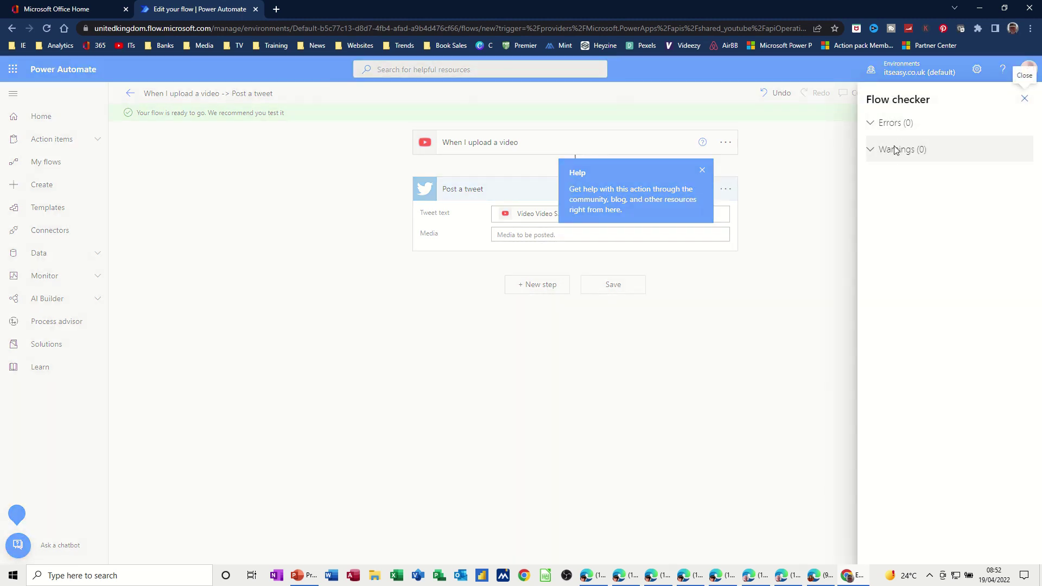
left_click(729, 316)
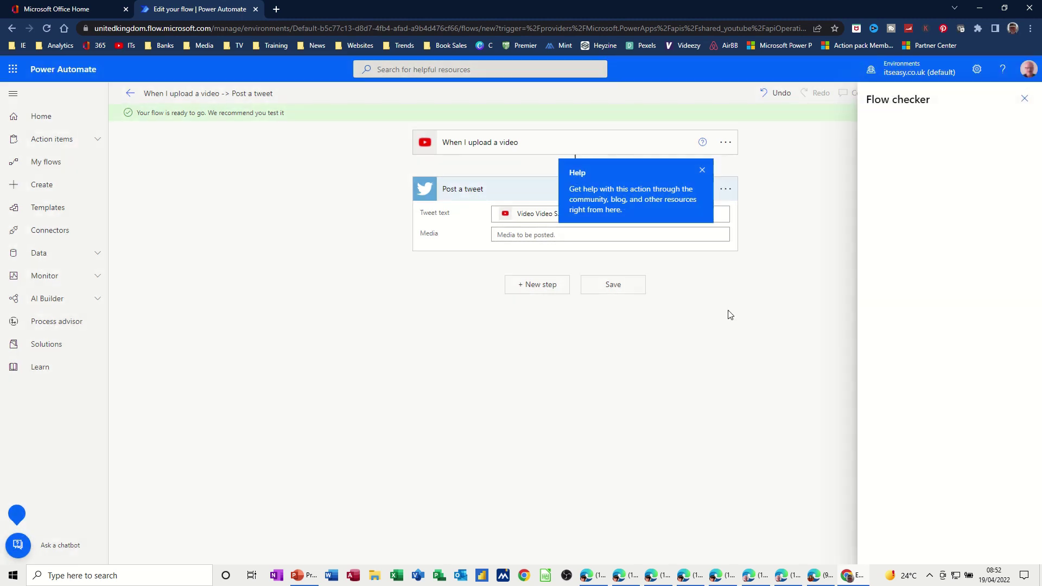
left_click(614, 289)
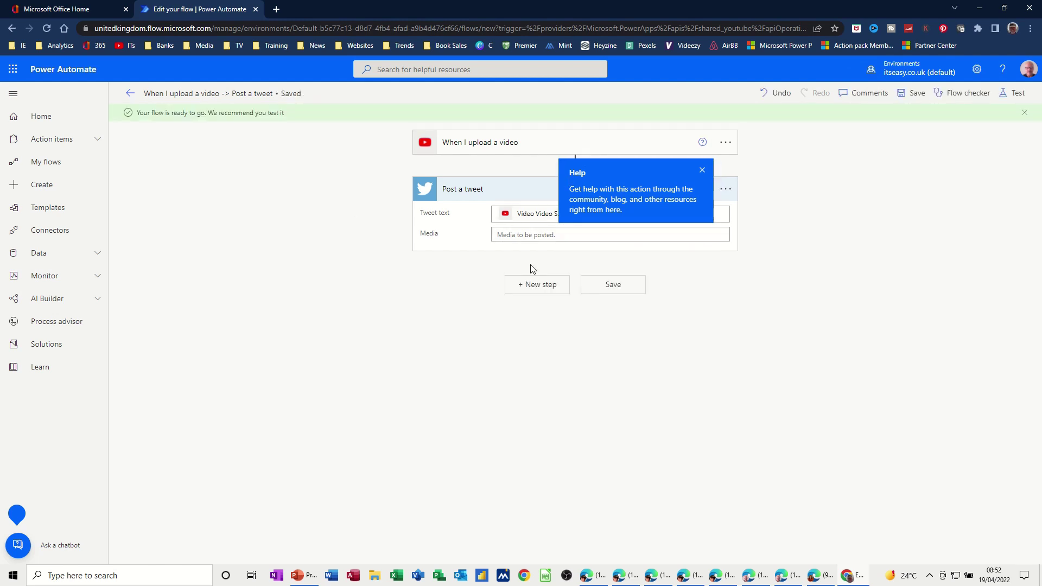
left_click(51, 167)
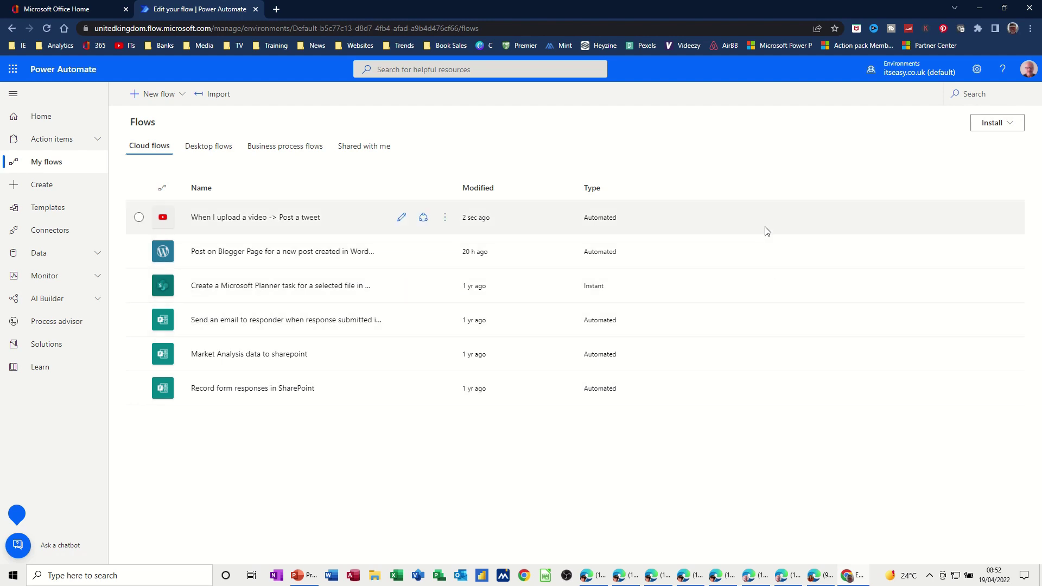
- Search for "blogger" and create a flow from the template "Post on Blogger when a new tweet is posted"
left_click(52, 190)
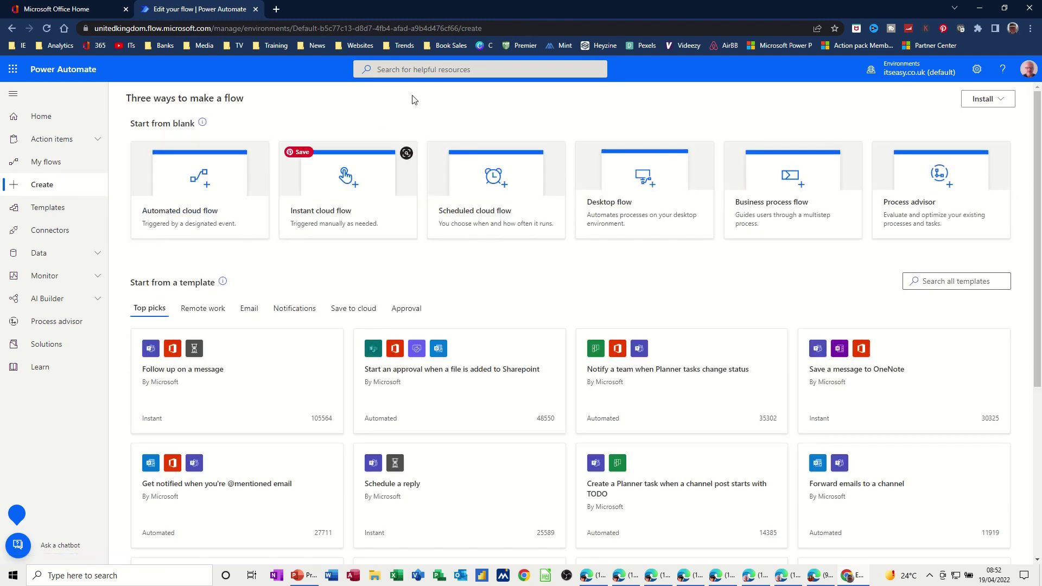
left_click(406, 71)
type("blogger")
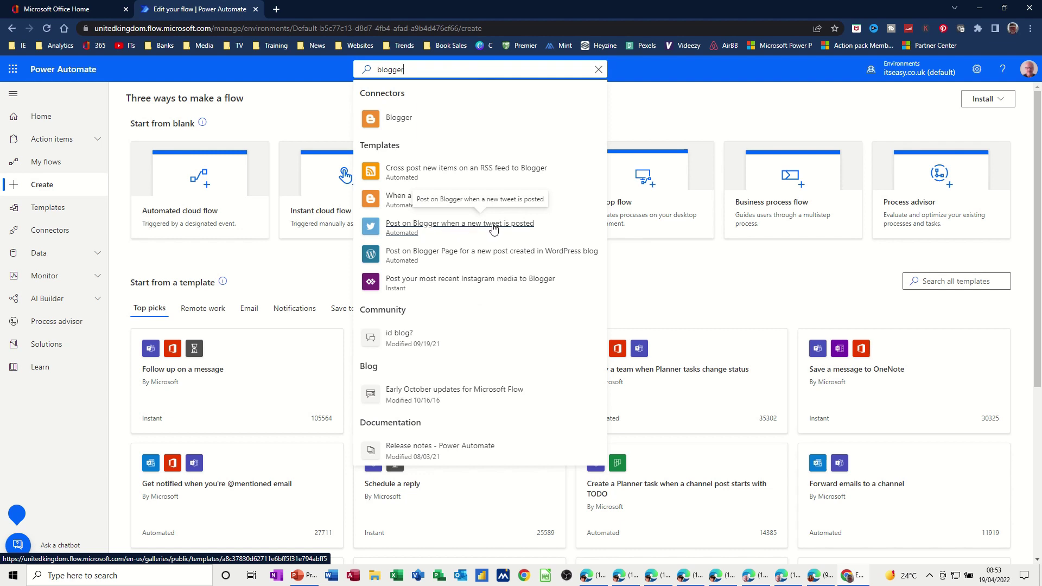
left_click(405, 229)
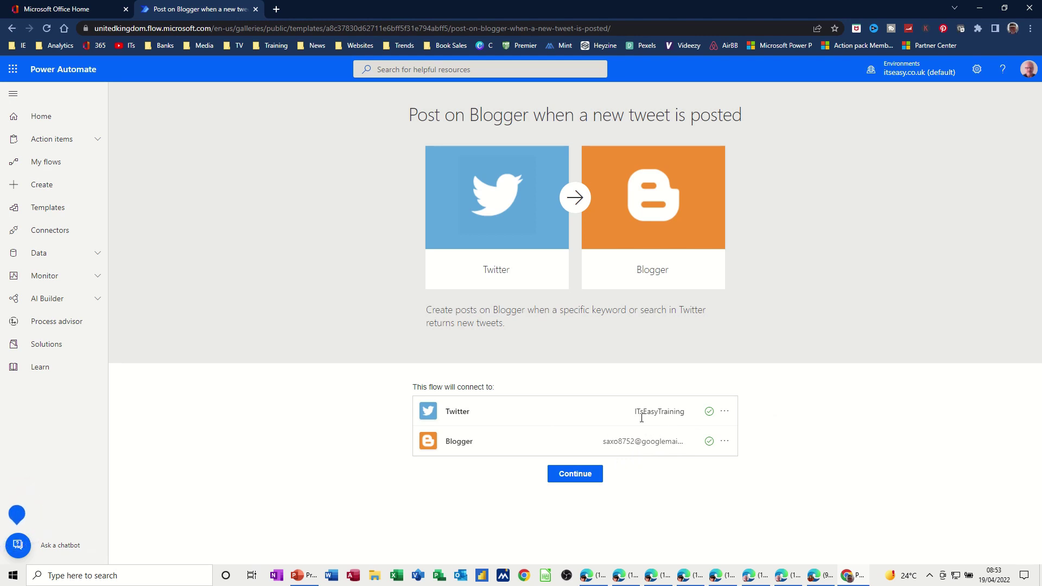
left_click(577, 477)
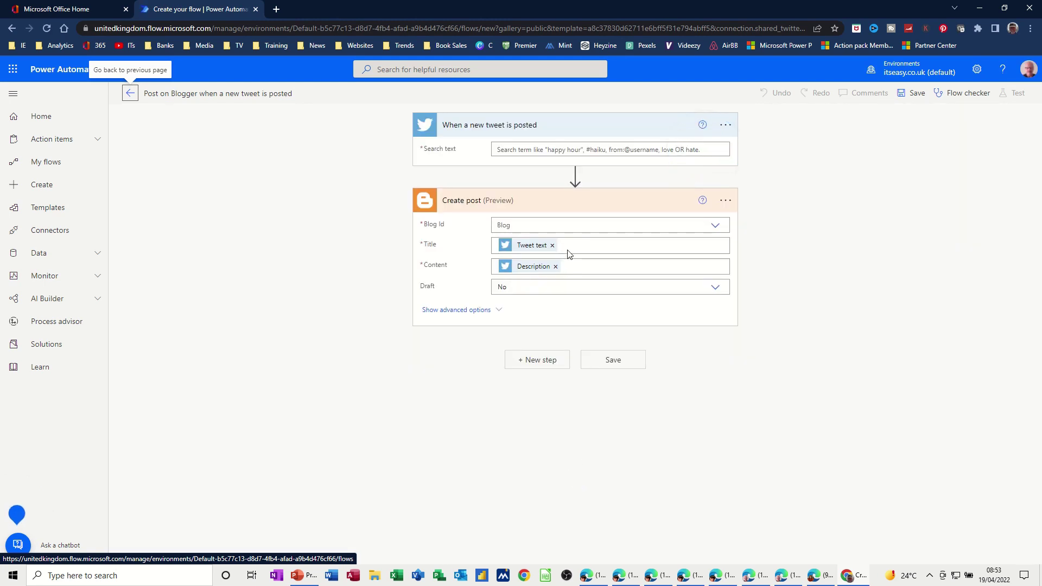
- Set the Blog Id of the Create post action to IT's Easy Training and review its title and content fields
left_click(522, 228)
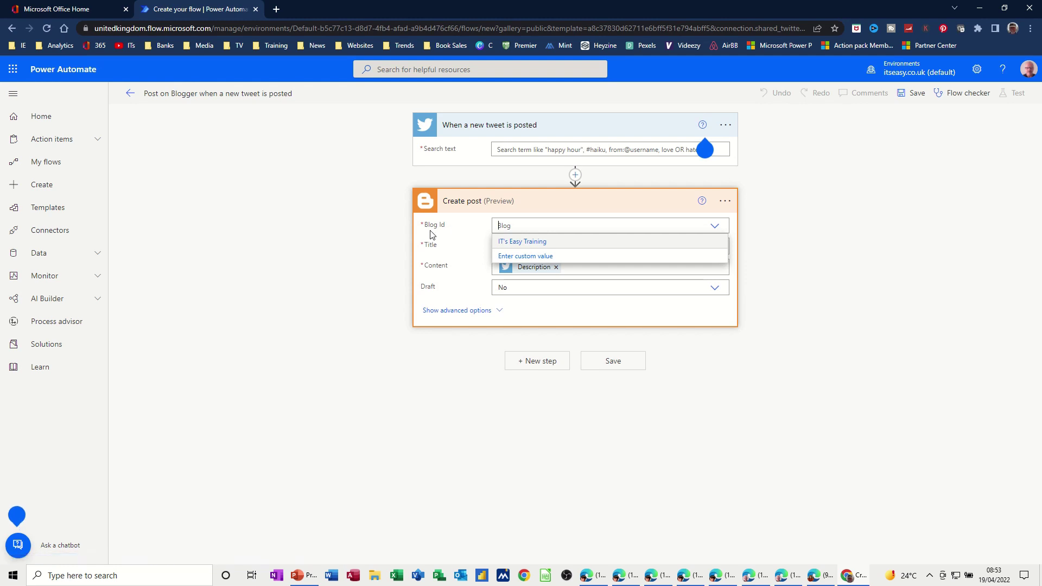
left_click(524, 242)
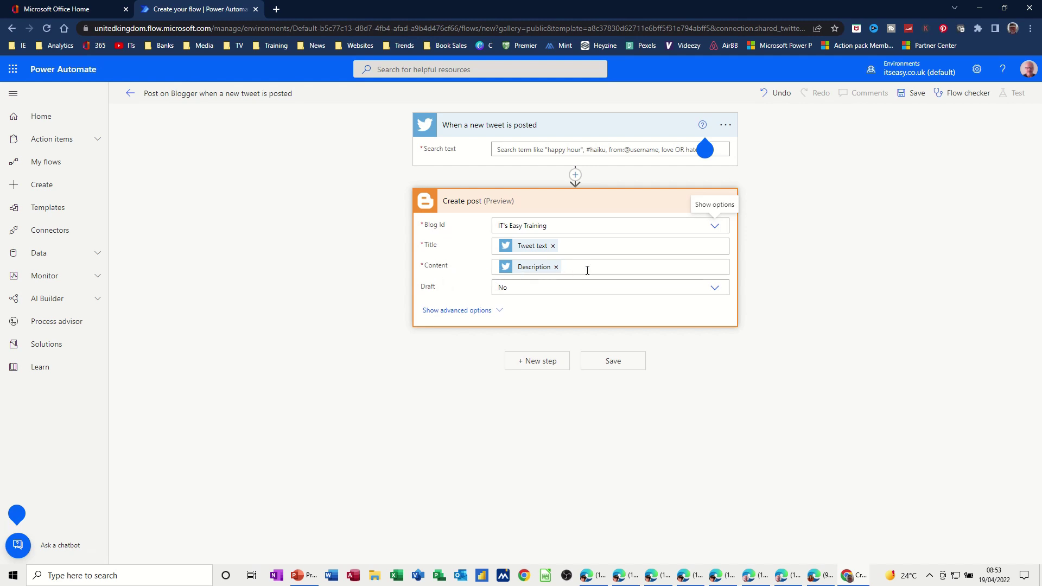
left_click(589, 267)
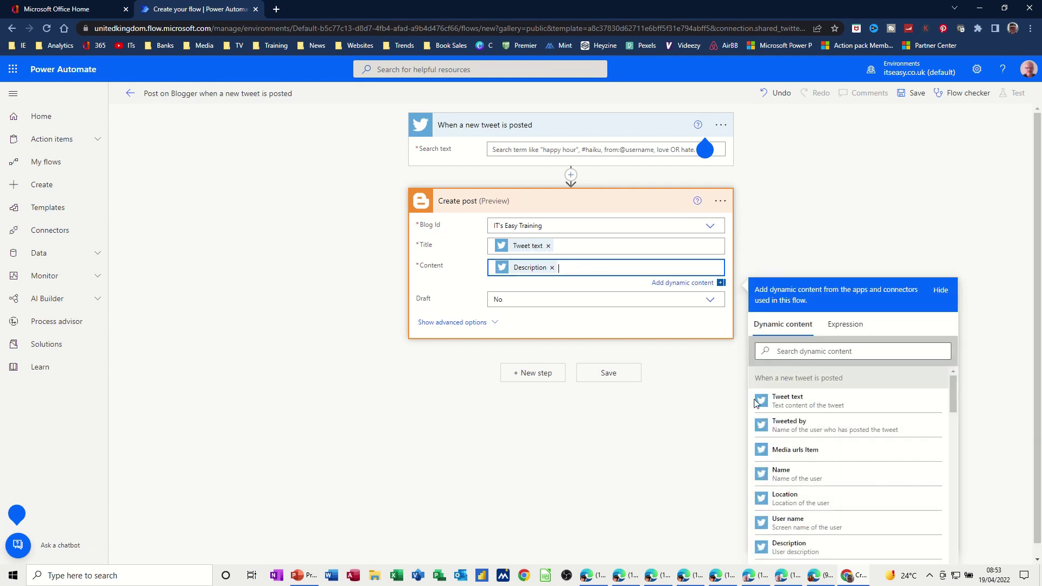
left_click(591, 247)
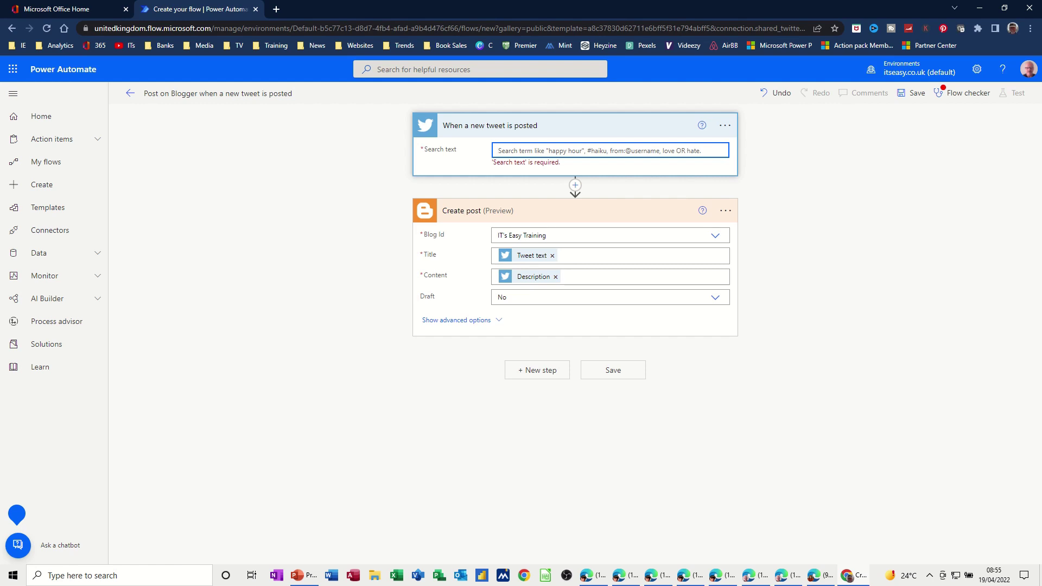
type("@")
key("BackSpace")
type("from:@itseaytraining")
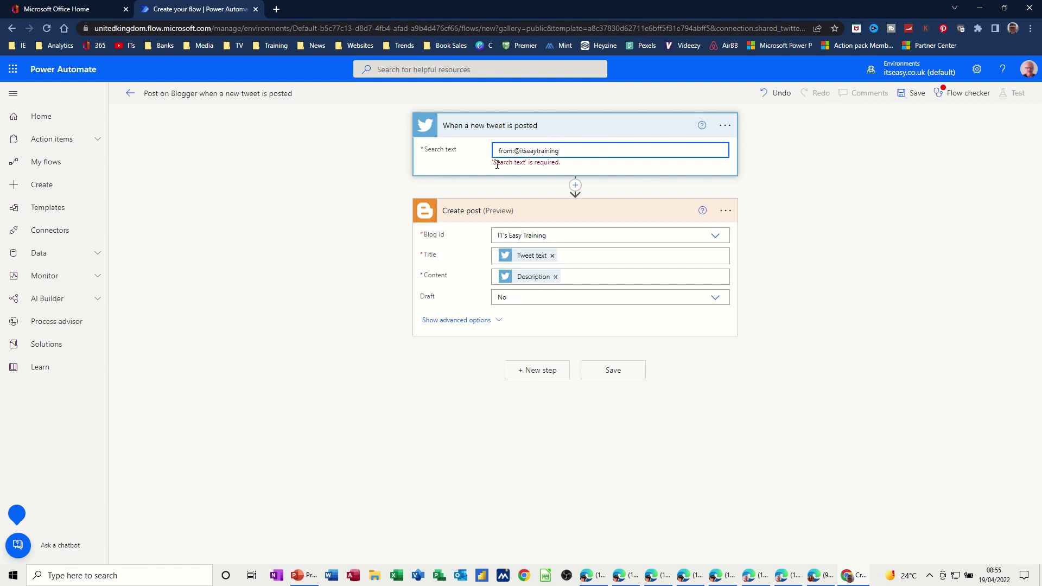
- Check the Blogger flow for errors and warnings, and save it before returning to the list of flows
left_click(556, 406)
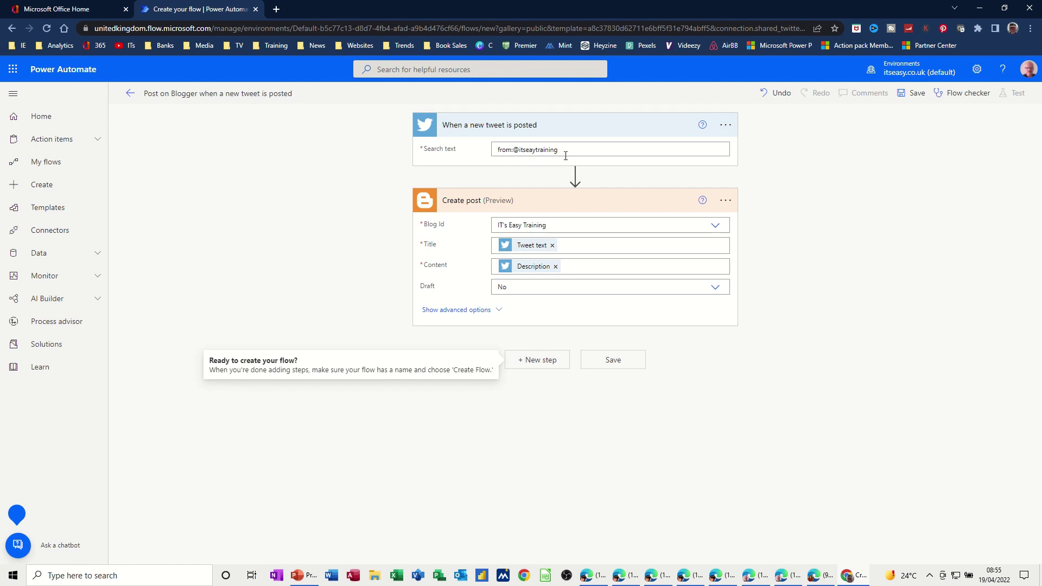
left_click(950, 98)
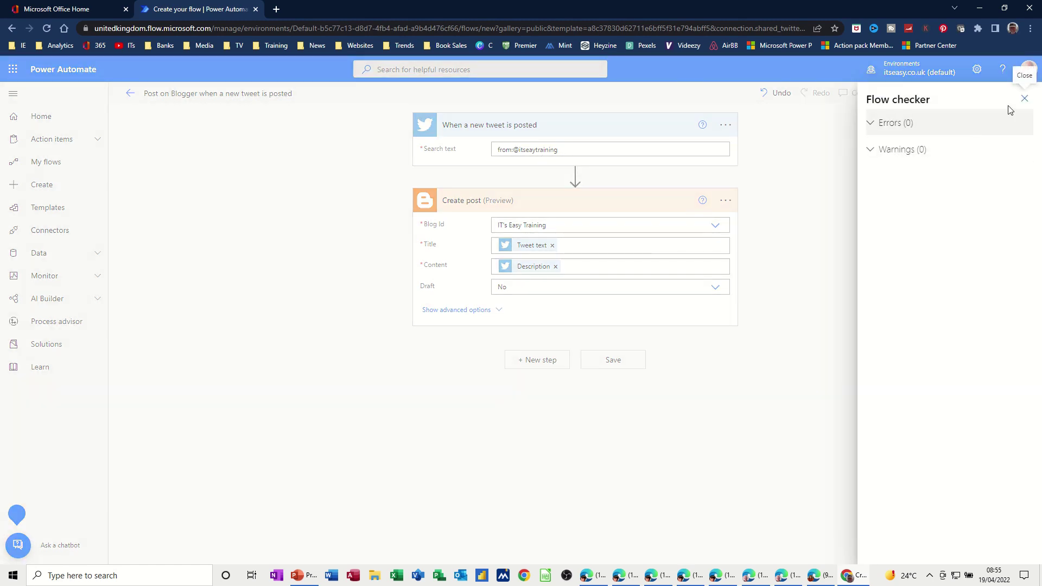
left_click(1023, 100)
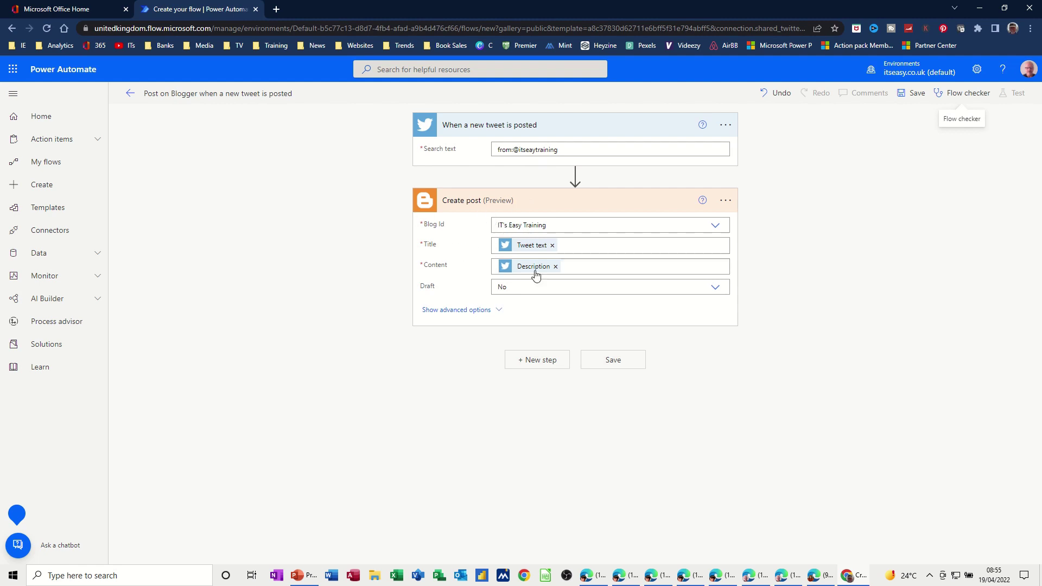
left_click(599, 364)
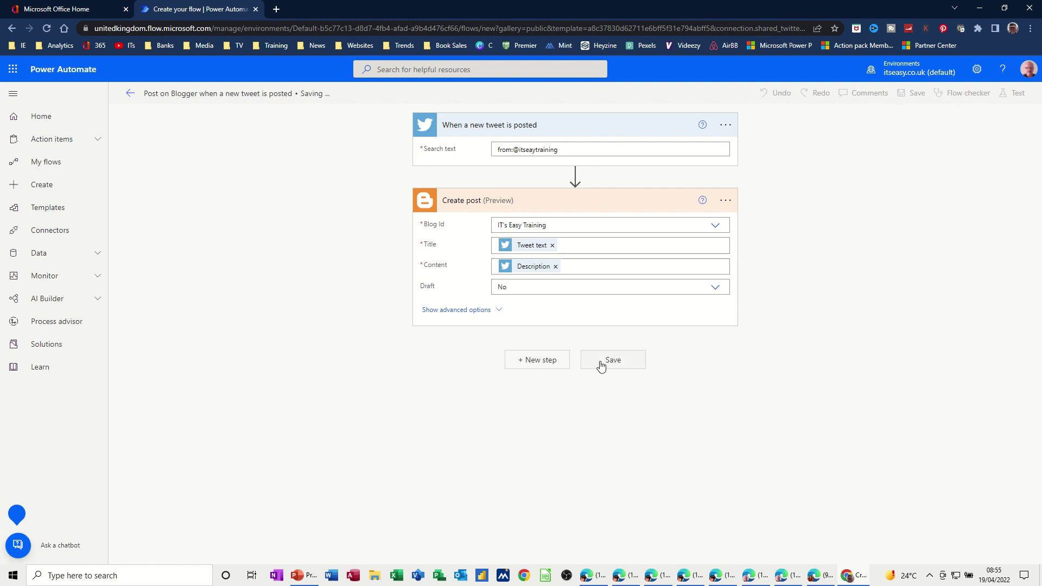
left_click(50, 167)
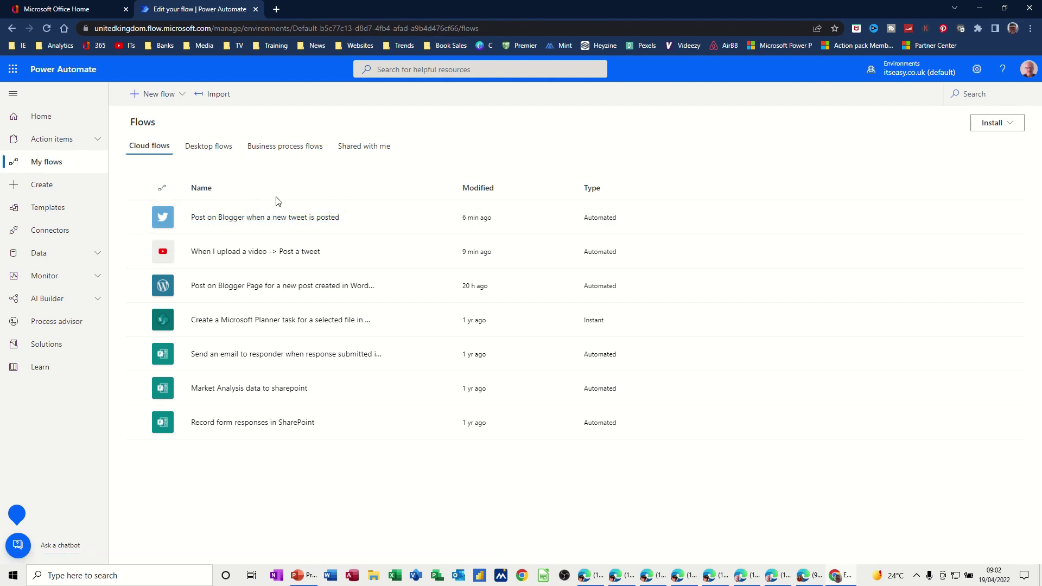
- Start building an instant cloud flow with the name "Post to WordPress", skipping the choice of trigger
left_click(59, 188)
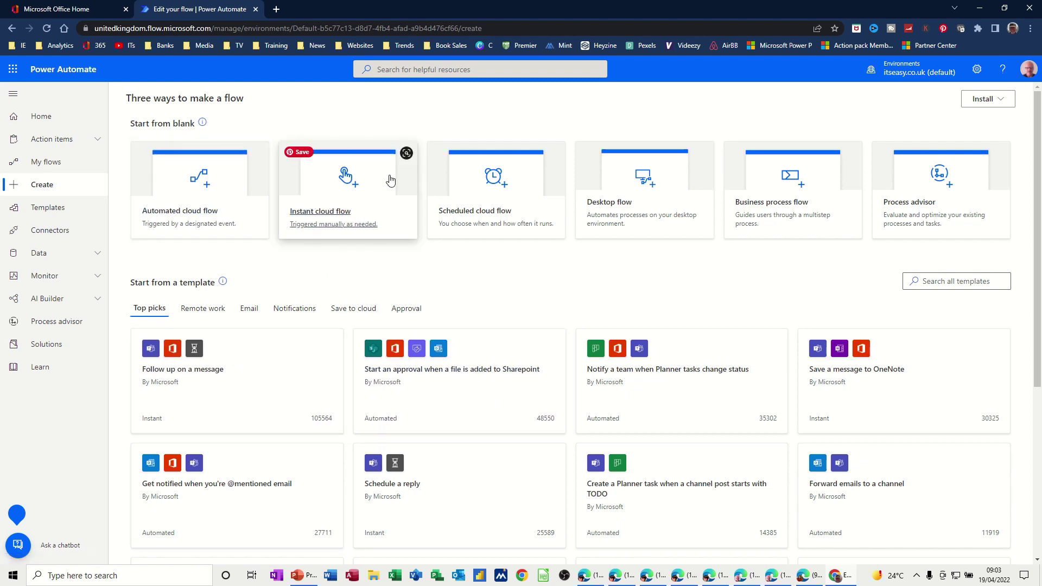
left_click(329, 217)
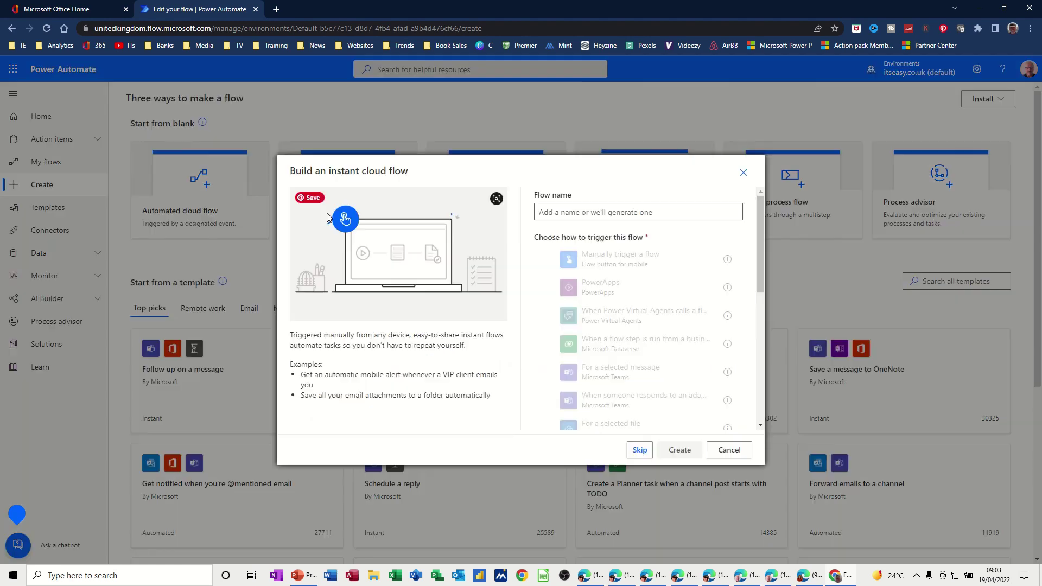
left_click(568, 210)
type("Post to W")
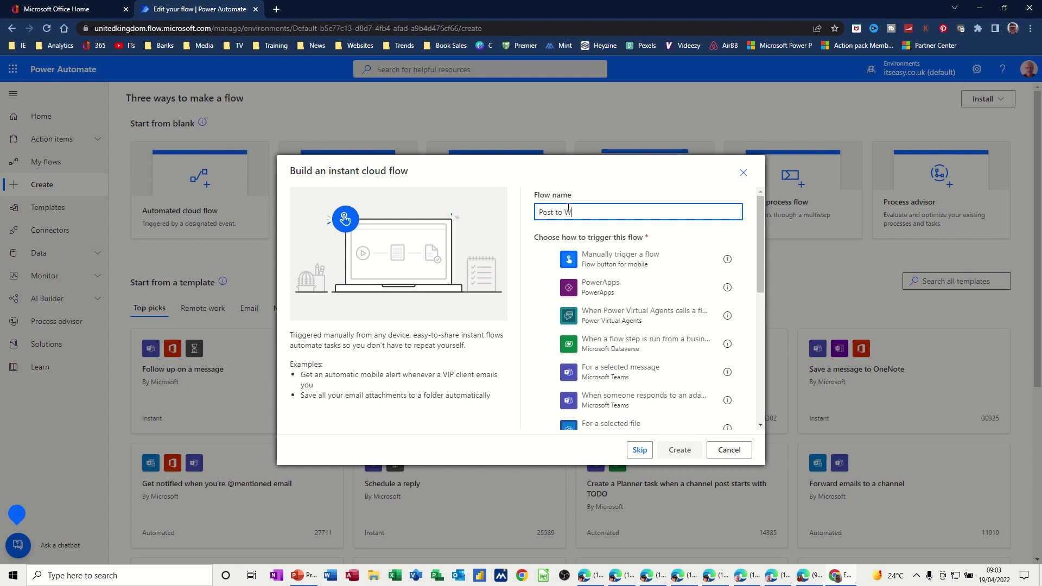
type("ordPress")
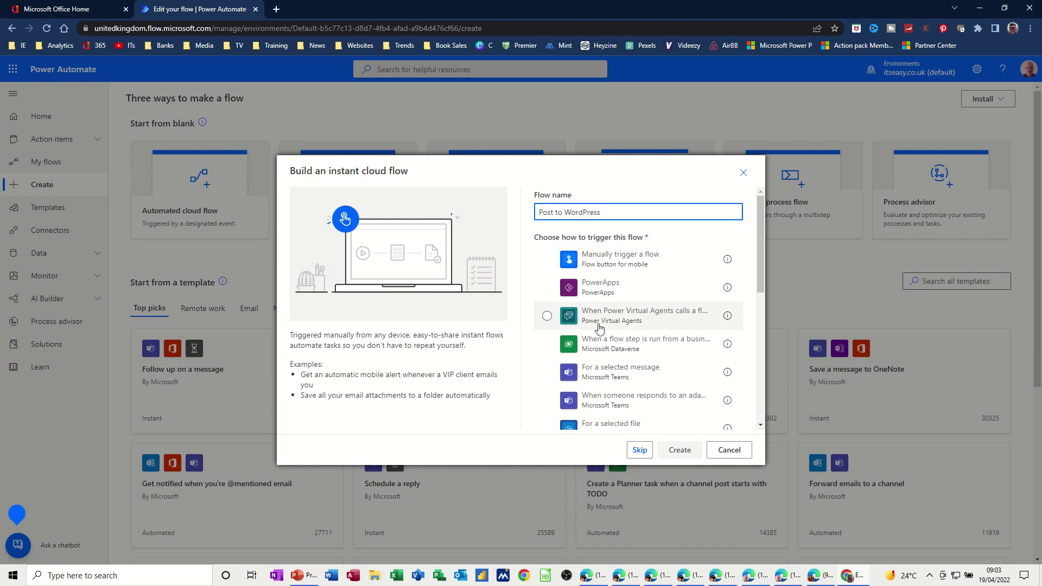
left_click(644, 451)
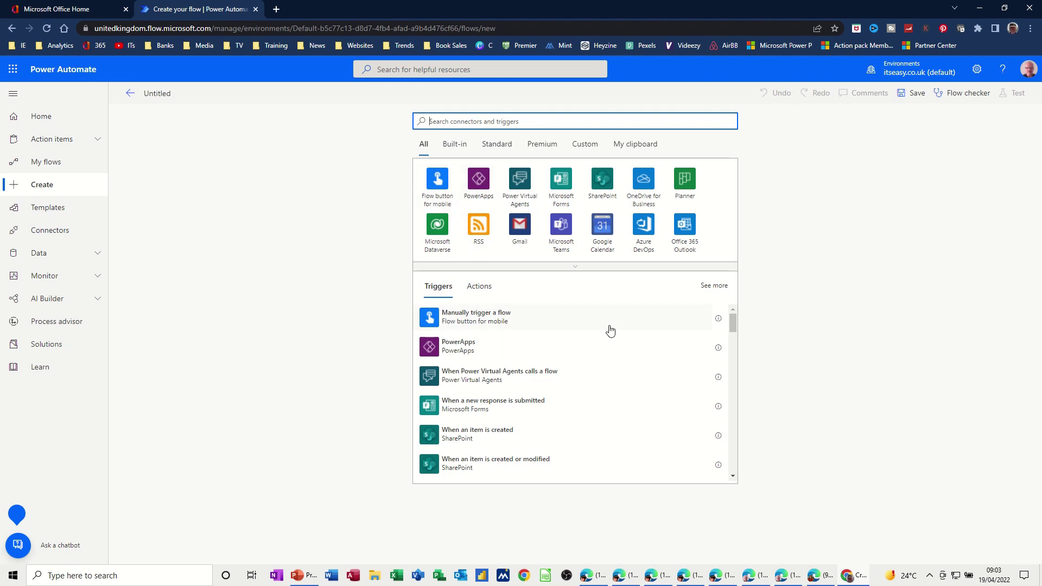
- Add the Blogger trigger "When a post is created" with Blog Id IT's Easy Training and Post Status Live
type("blogg")
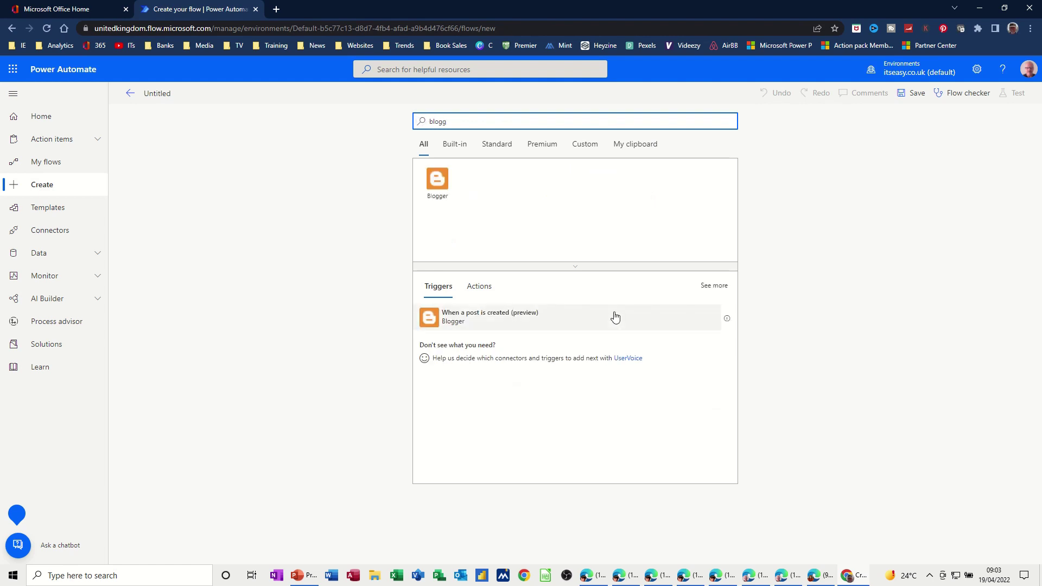
left_click(434, 188)
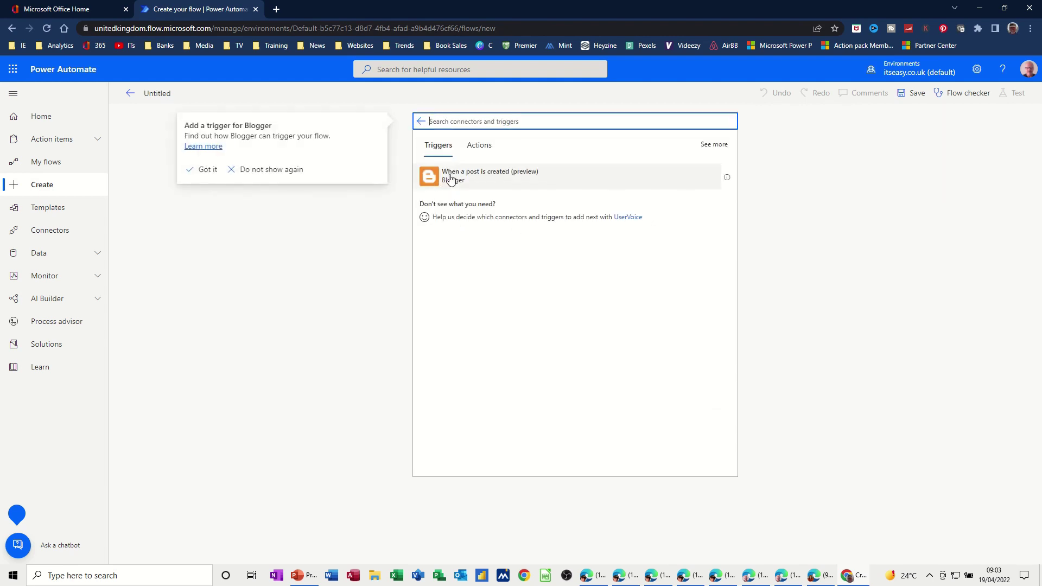
left_click(447, 182)
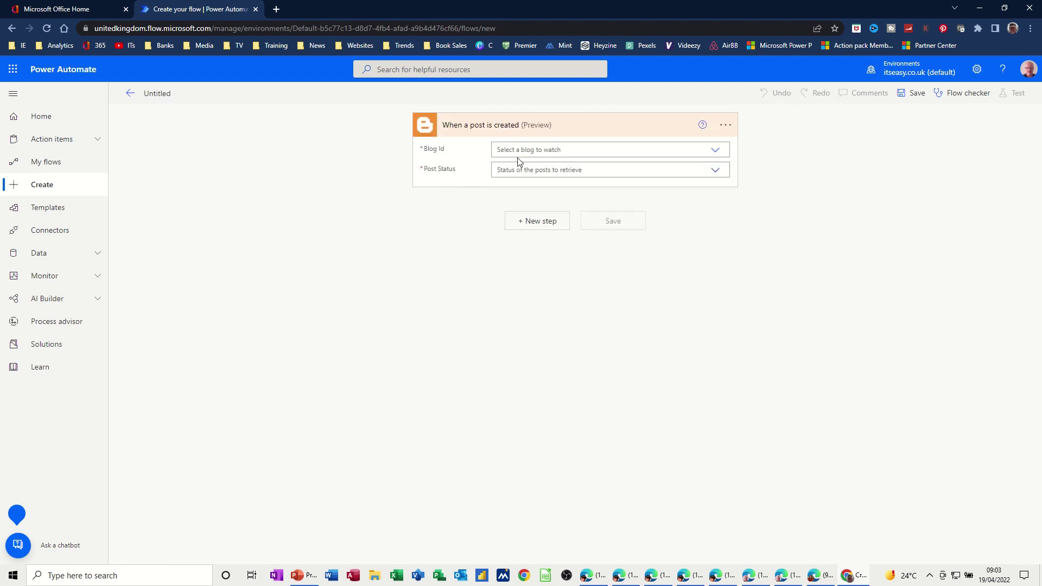
left_click(557, 149)
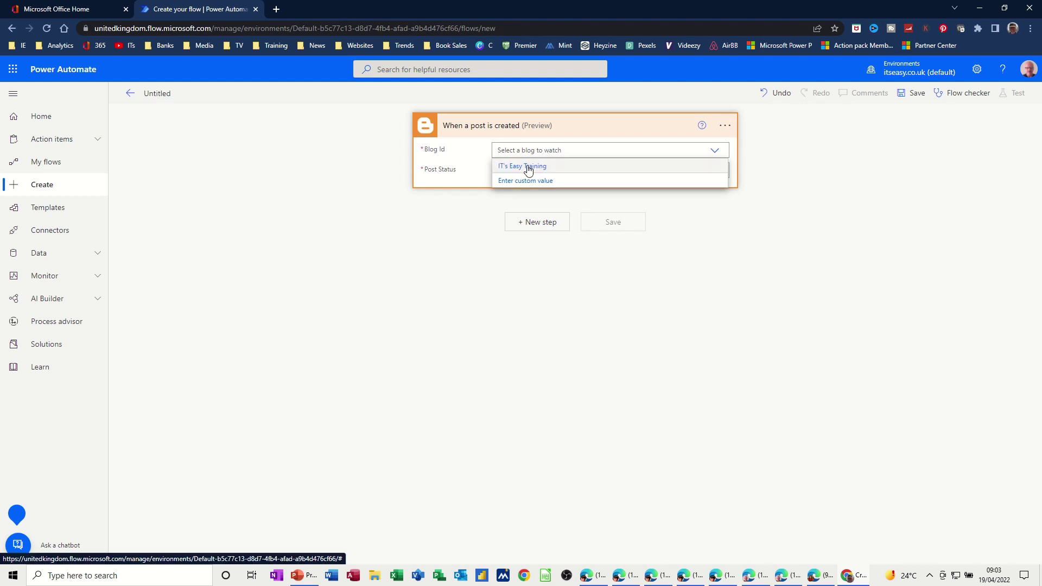
left_click(528, 168)
left_click(571, 171)
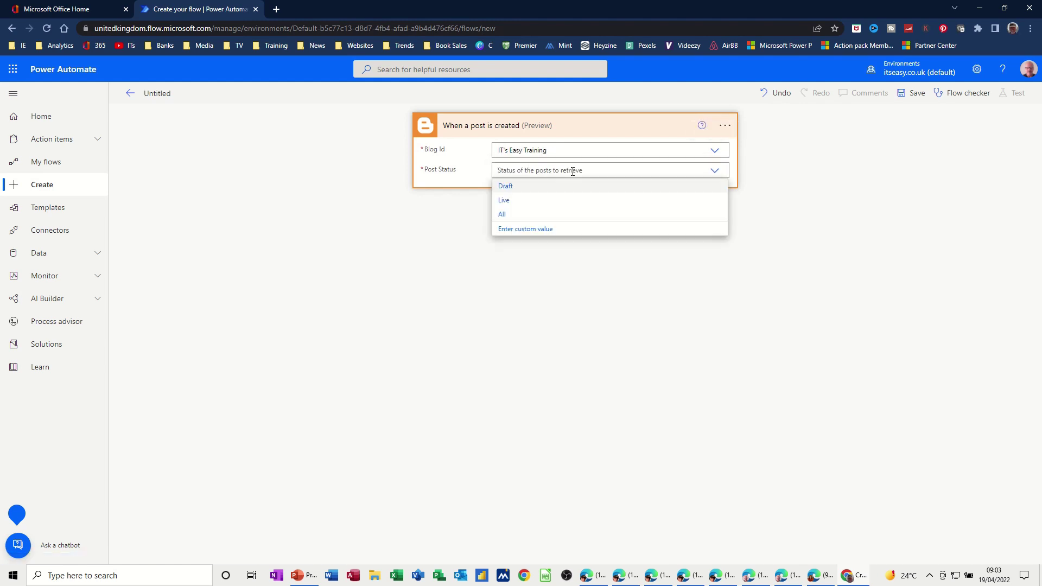
left_click(505, 200)
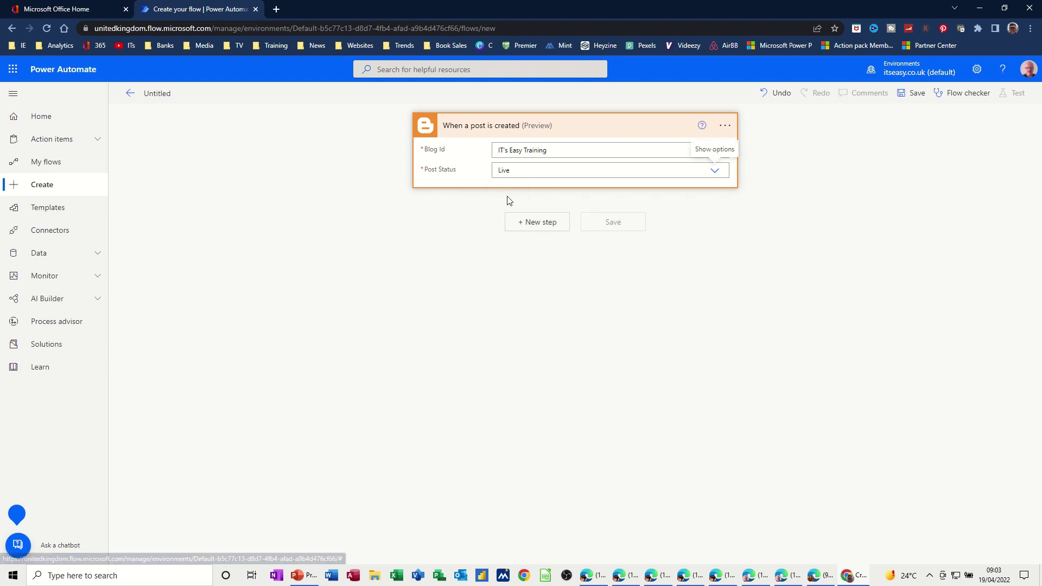
- Search for "wordpress" in a new step and add the WordPress Create post action below the Blogger trigger
left_click(540, 223)
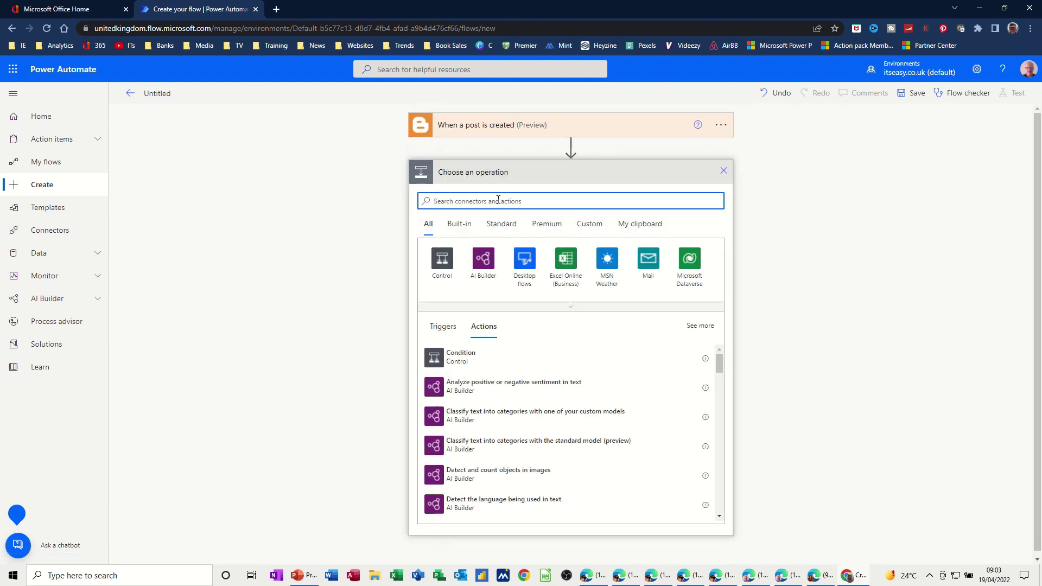
type("word")
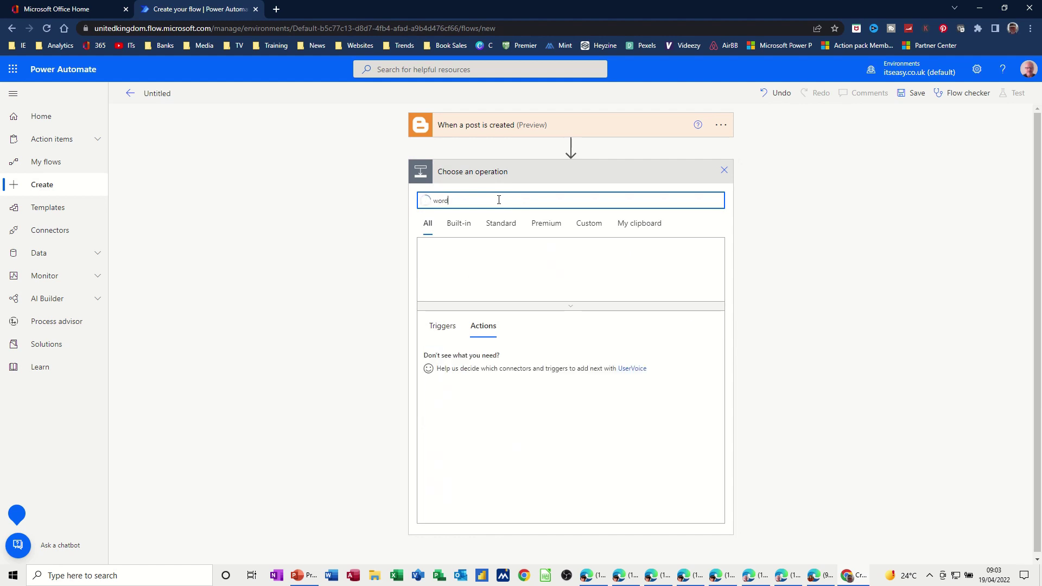
type("press")
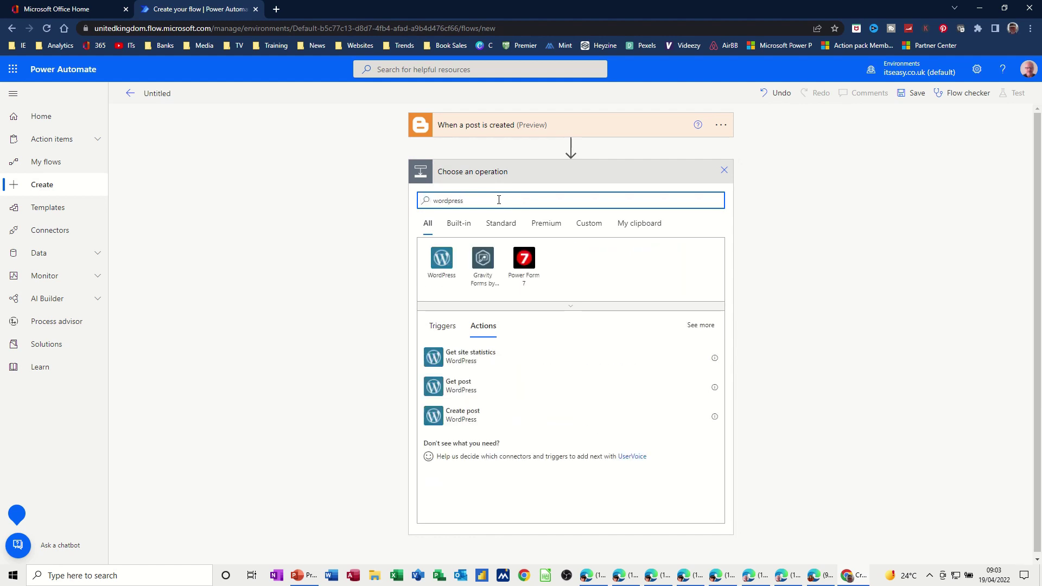
left_click(448, 268)
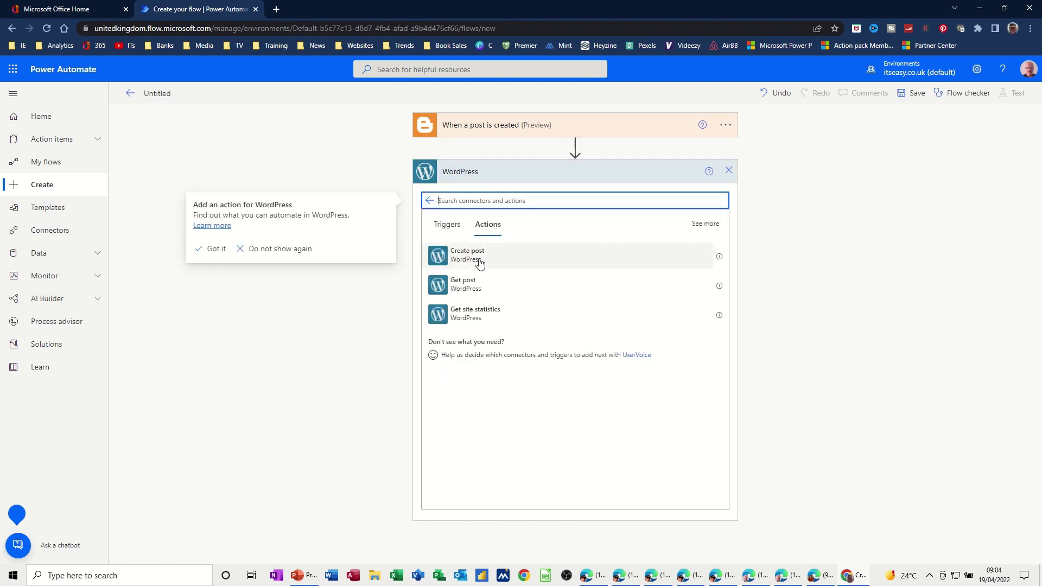
left_click(470, 261)
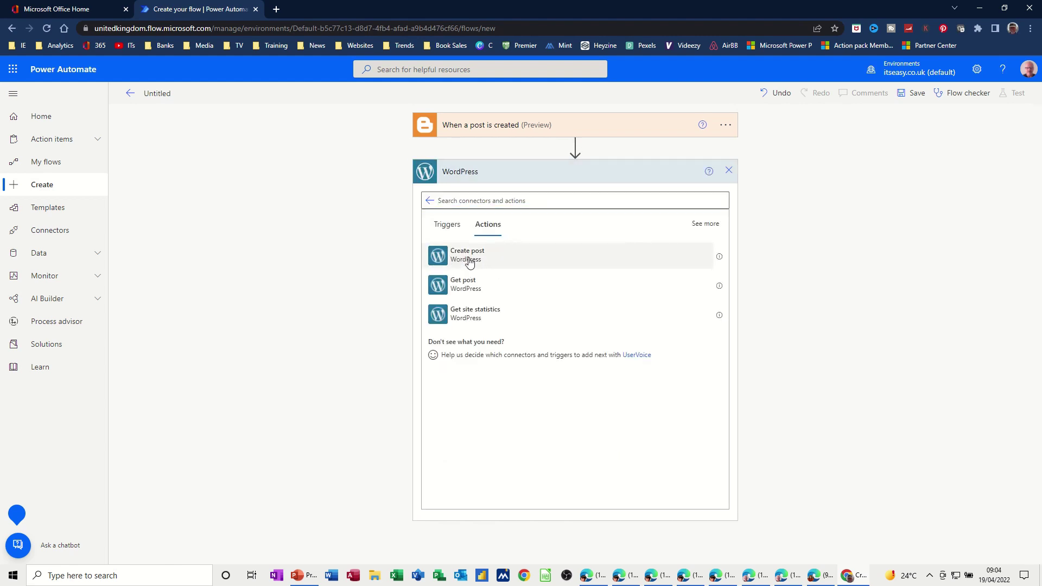
left_click(470, 261)
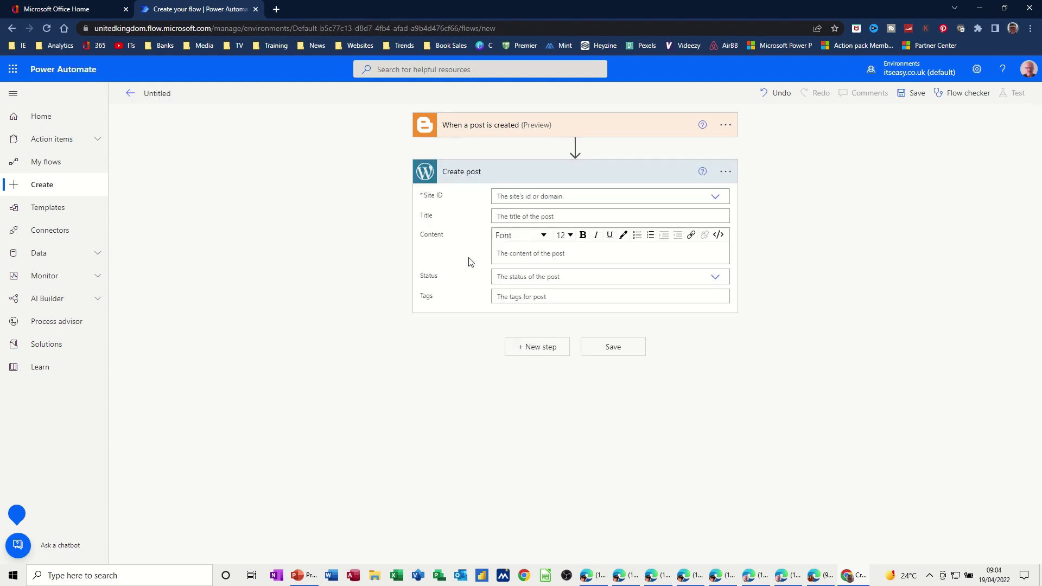
- Set the WordPress action's Site ID to IT's Easy Training and its title to the Blogger trigger's Title
left_click(567, 195)
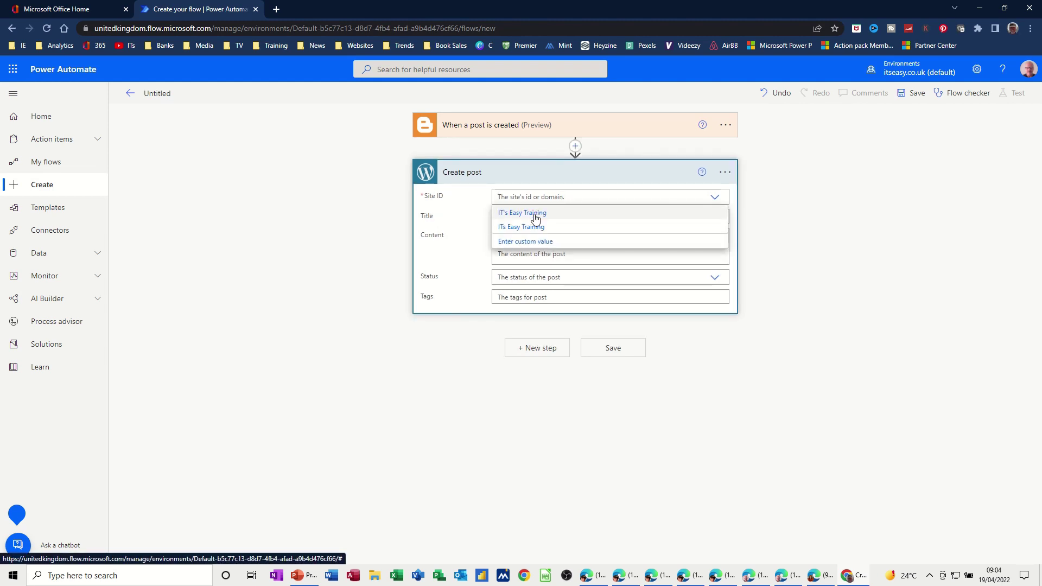
left_click(536, 218)
left_click(560, 217)
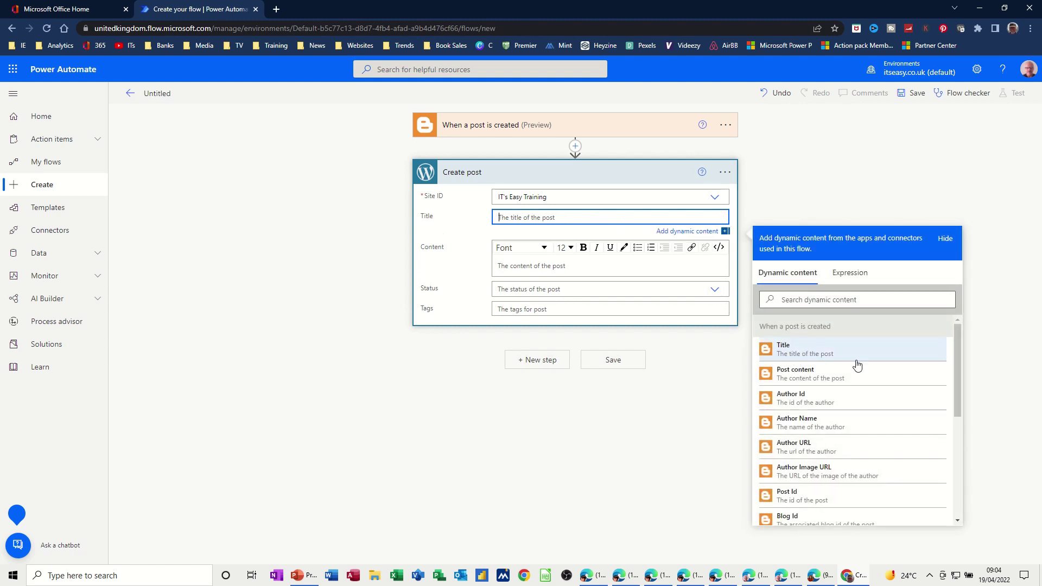
left_click(798, 355)
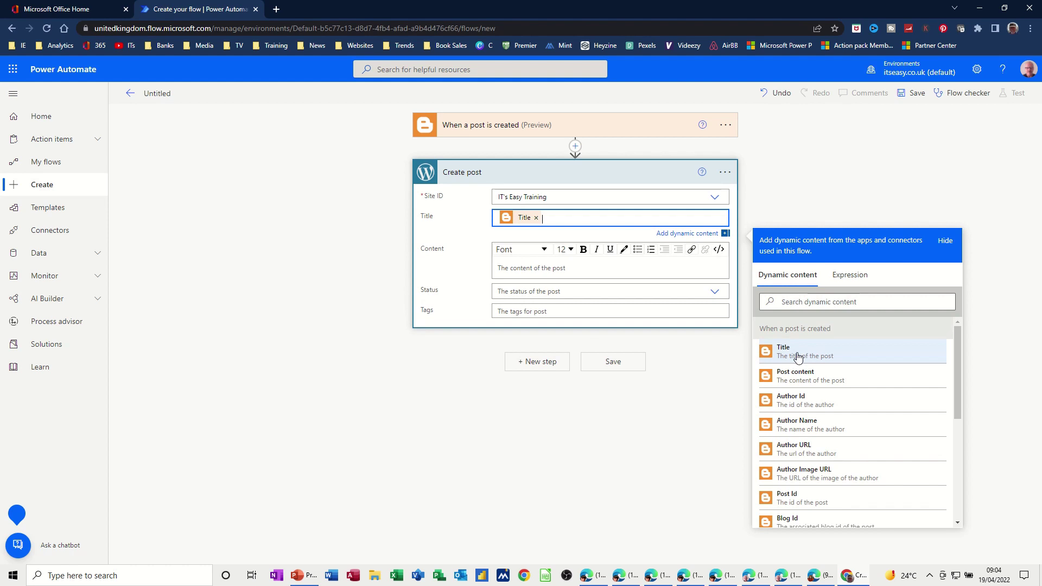
- Insert the Blogger trigger's Post content as the WordPress post's content and set its status to publish
left_click(553, 270)
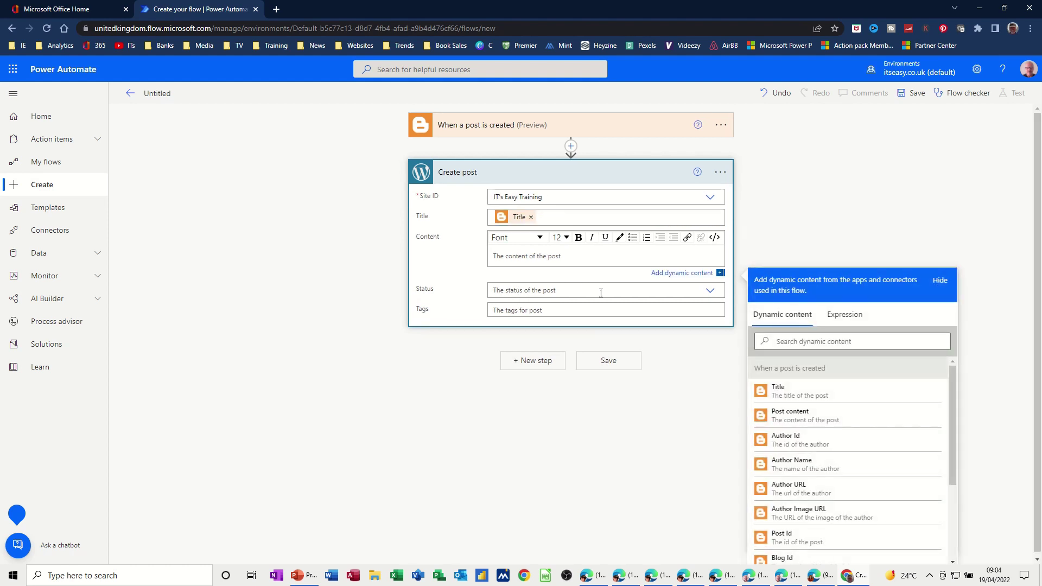
left_click(804, 416)
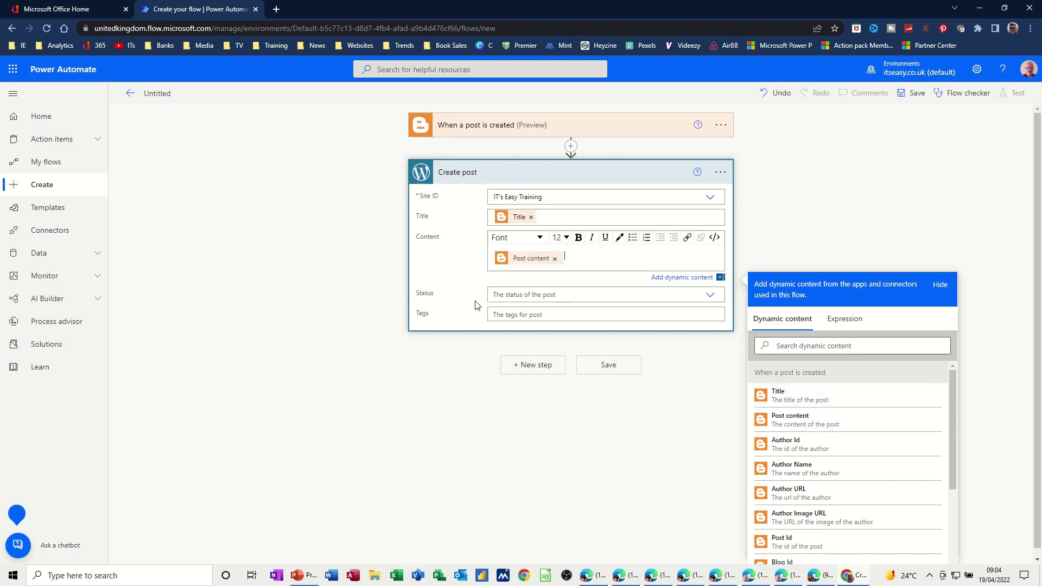
left_click(524, 299)
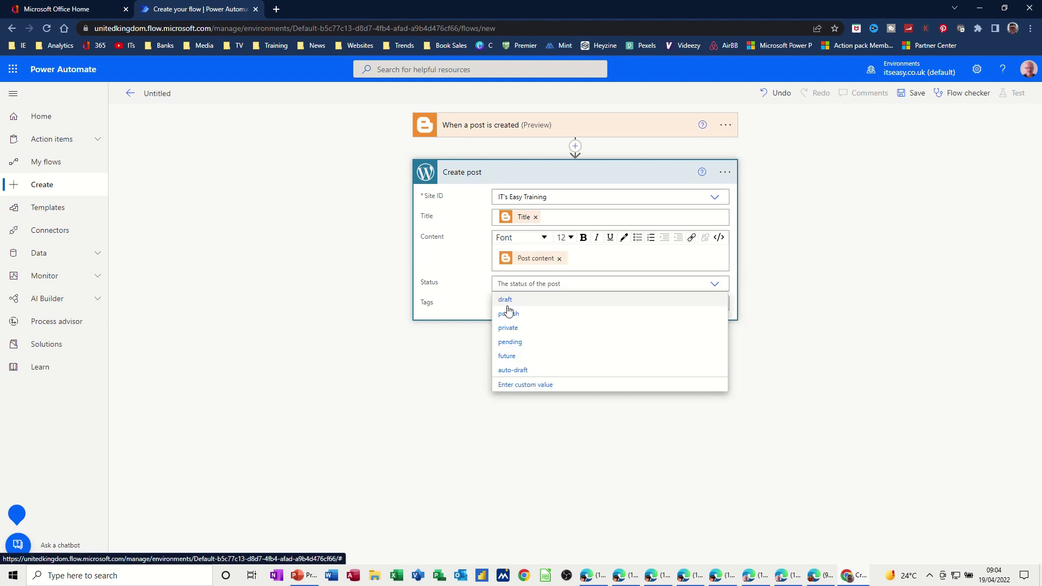
left_click(510, 316)
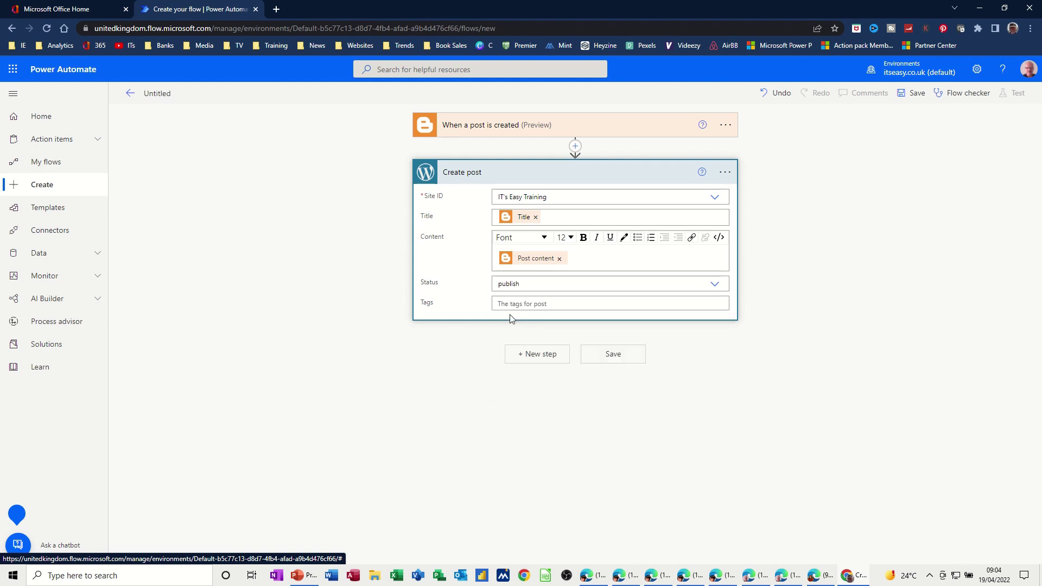
- Save the Blogger-to-WordPress flow and check it for errors and warnings before returning to the list of flows
left_click(607, 358)
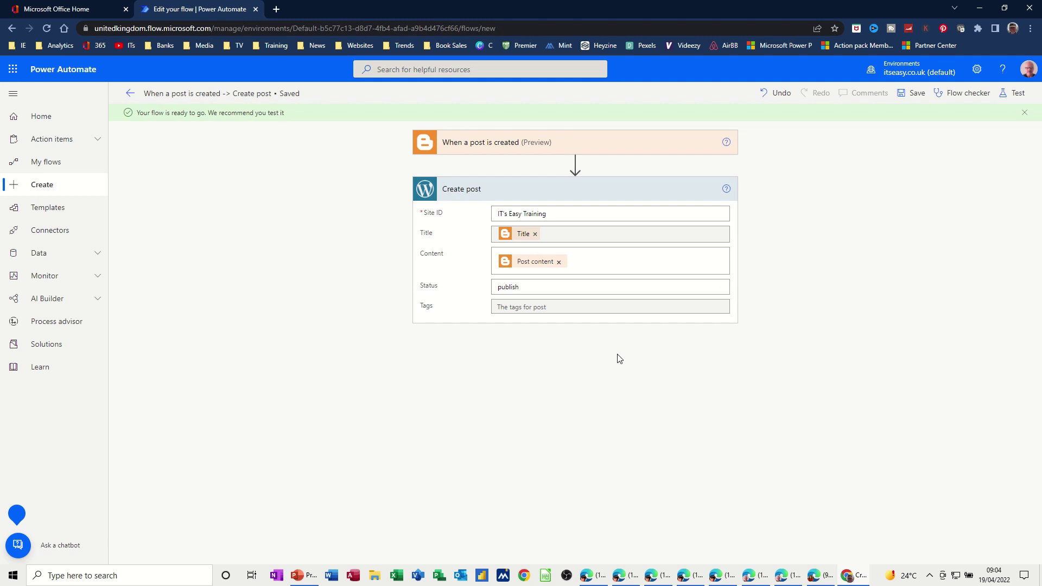
left_click(949, 99)
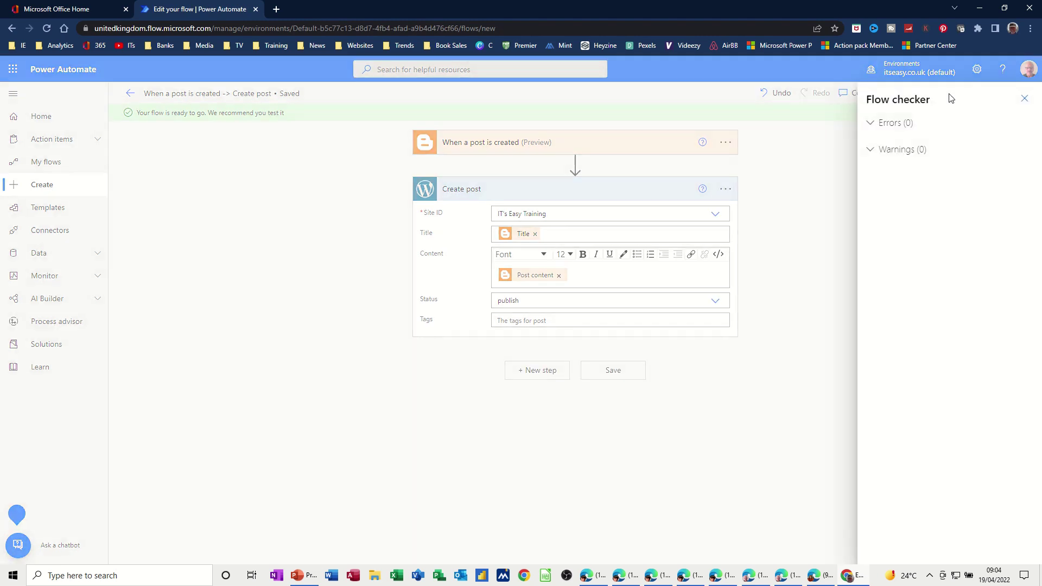
left_click(789, 240)
left_click(42, 169)
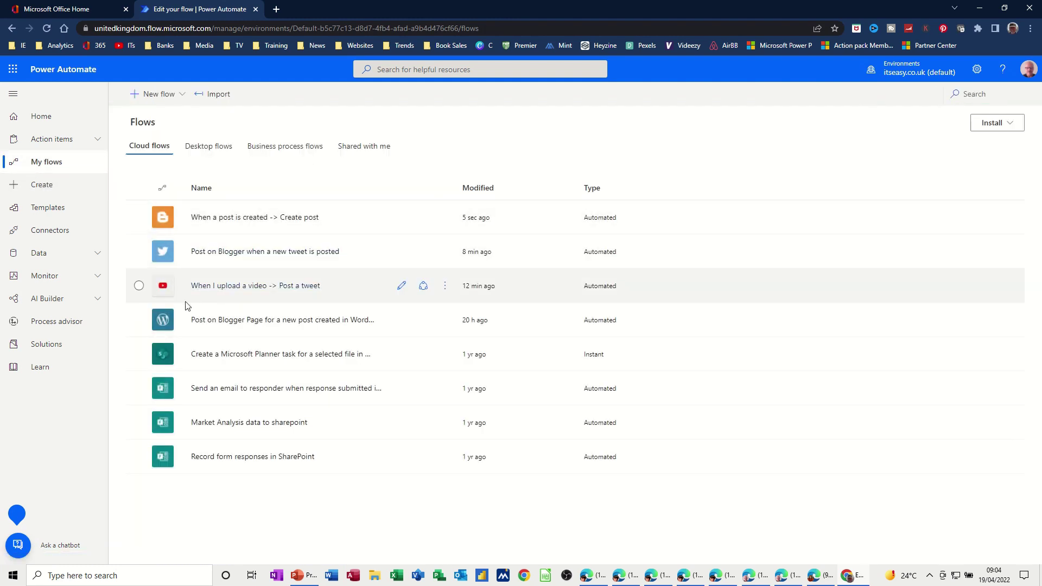